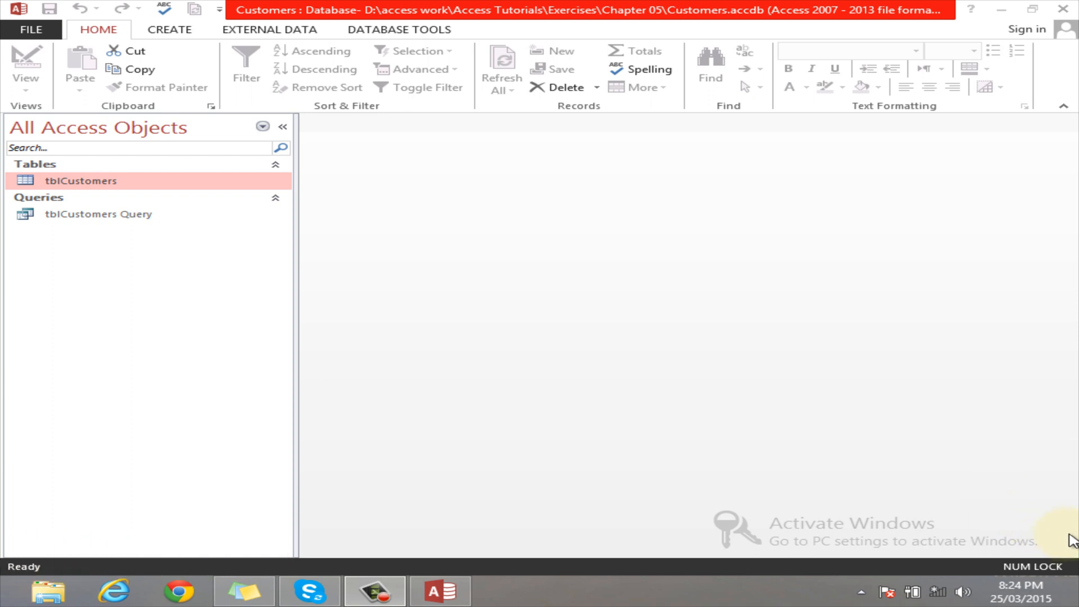
- Create a new query in Design view and add the tblCustomers table as its source
left_click(179, 36)
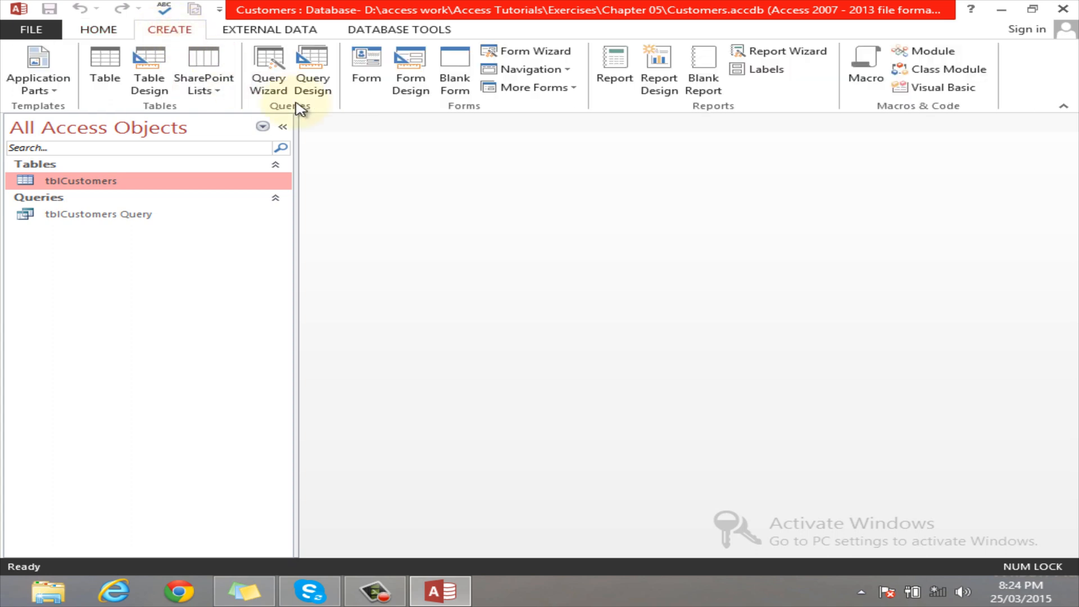
left_click(323, 86)
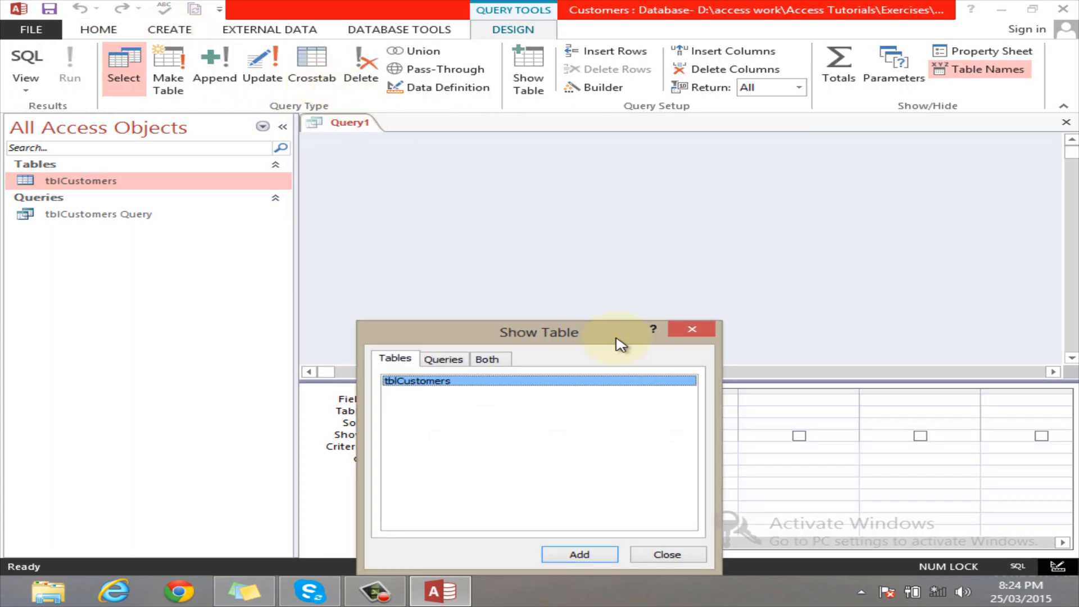
left_click_drag(621, 344, 888, 187)
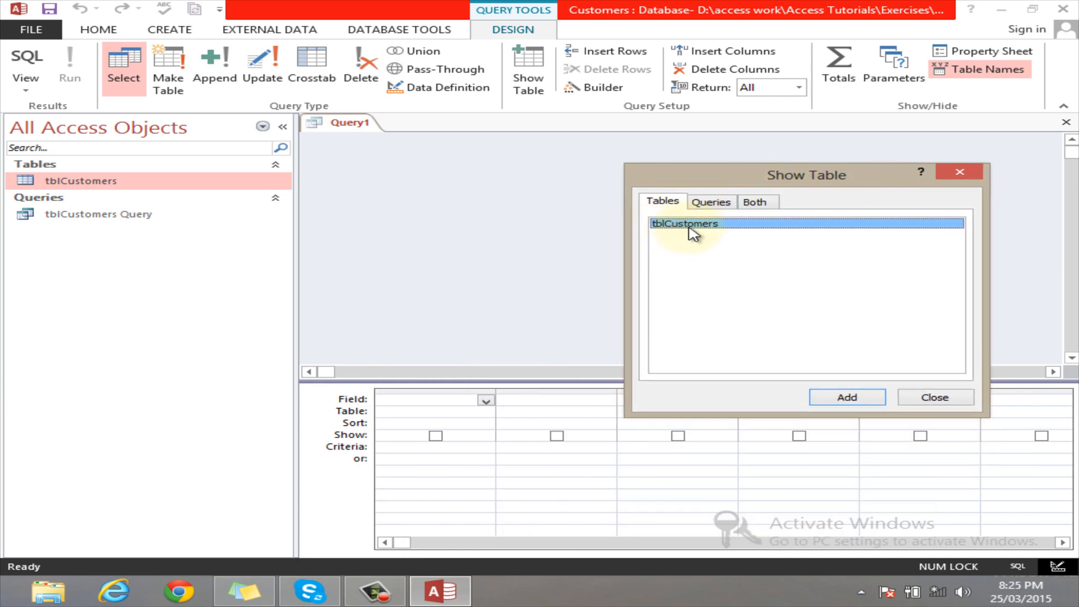
left_click(848, 398)
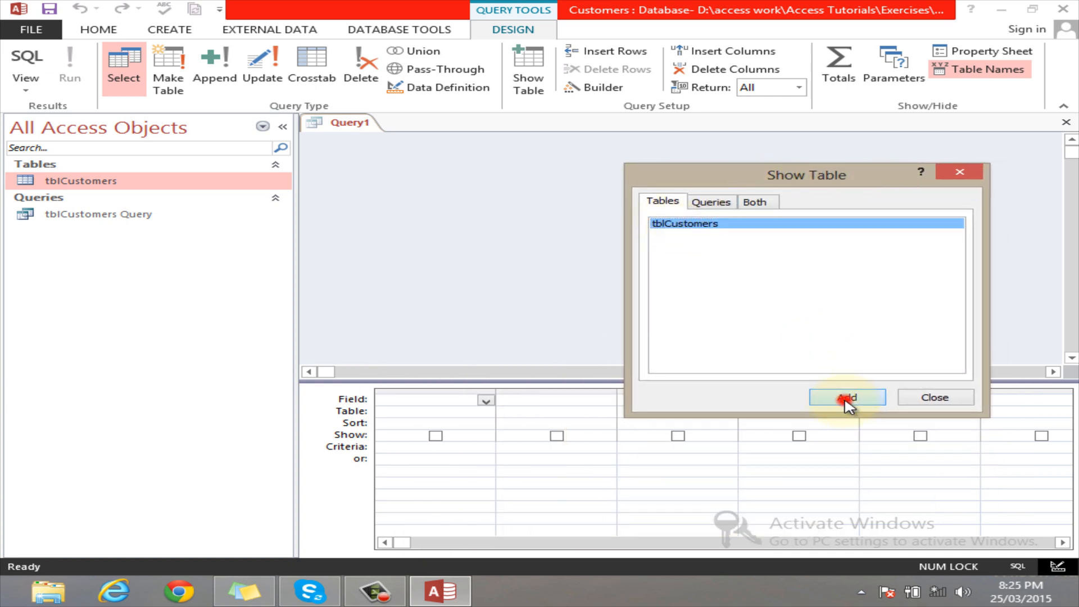
left_click(940, 398)
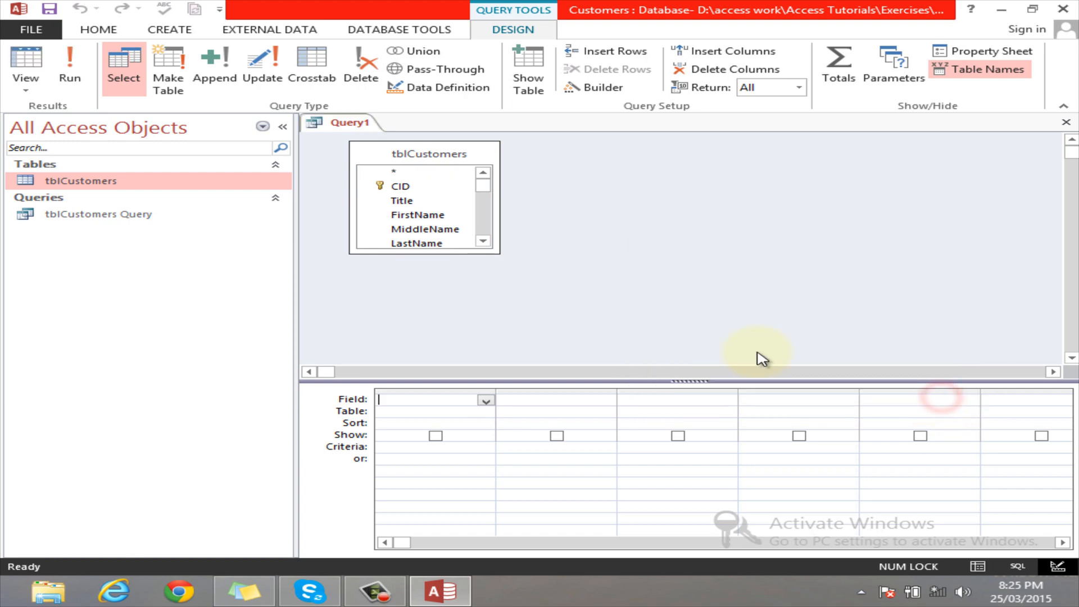
- Enlarge the tblCustomers field list and add the CountryRegionName and TotalPurchaseYTD fields to the query grid
left_click_drag(403, 254, 396, 359)
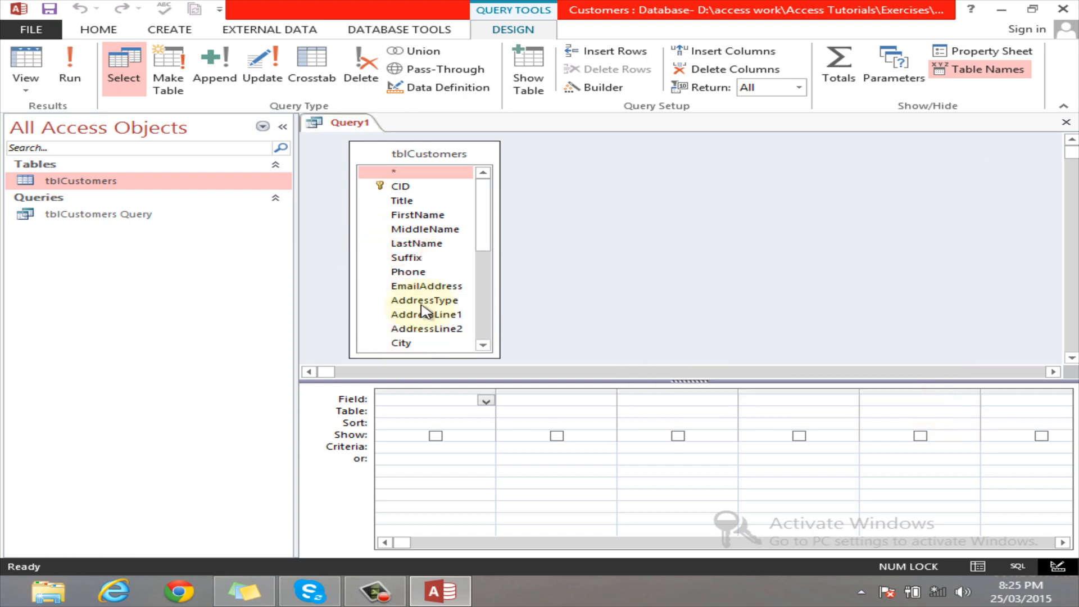
left_click_drag(484, 196, 487, 257)
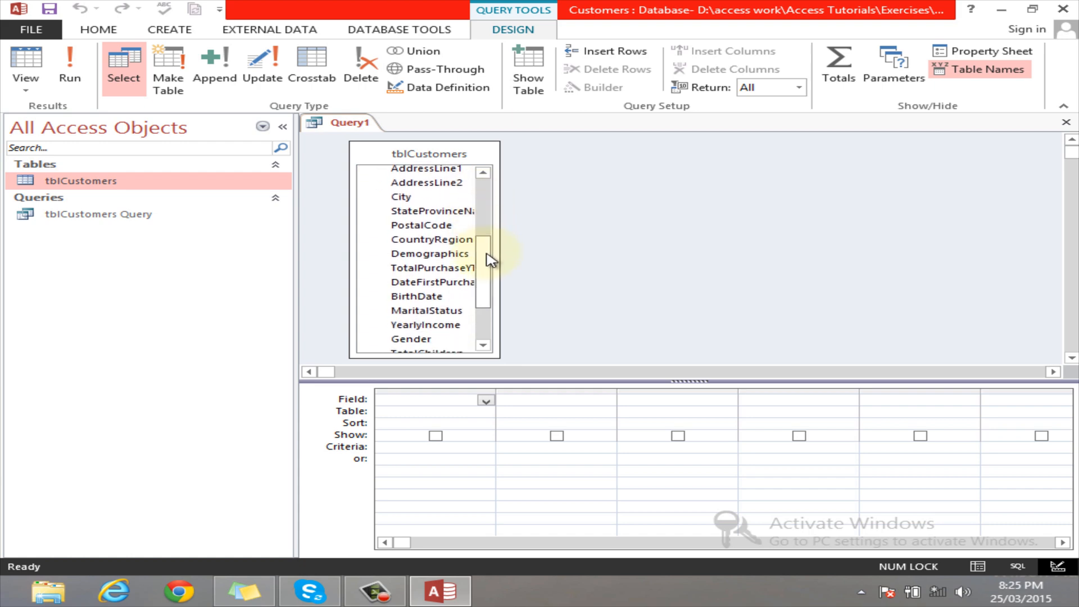
double_click(433, 240)
left_click_drag(478, 265, 484, 285)
double_click(445, 223)
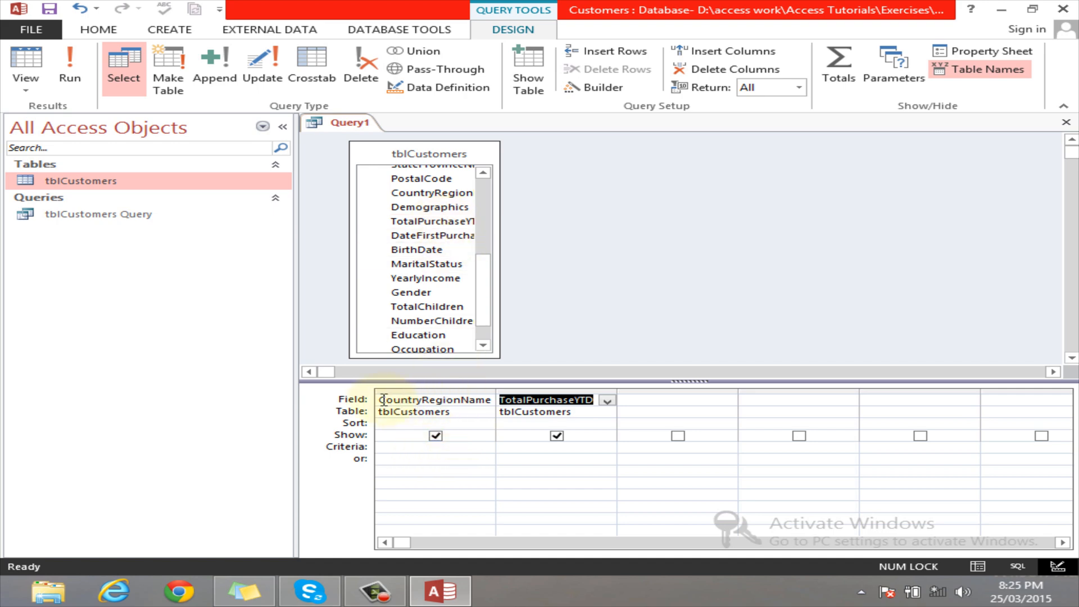
- Enable totals in the query, keeping CountryRegionName as Group By and setting TotalPurchaseYTD to Sum
left_click_drag(381, 400, 487, 406)
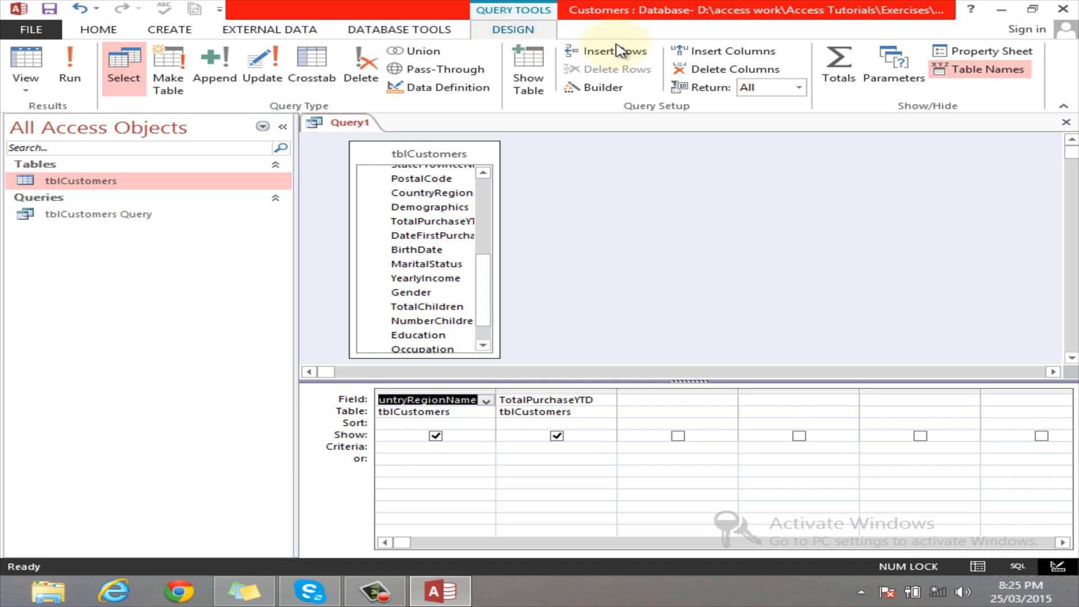
left_click(844, 77)
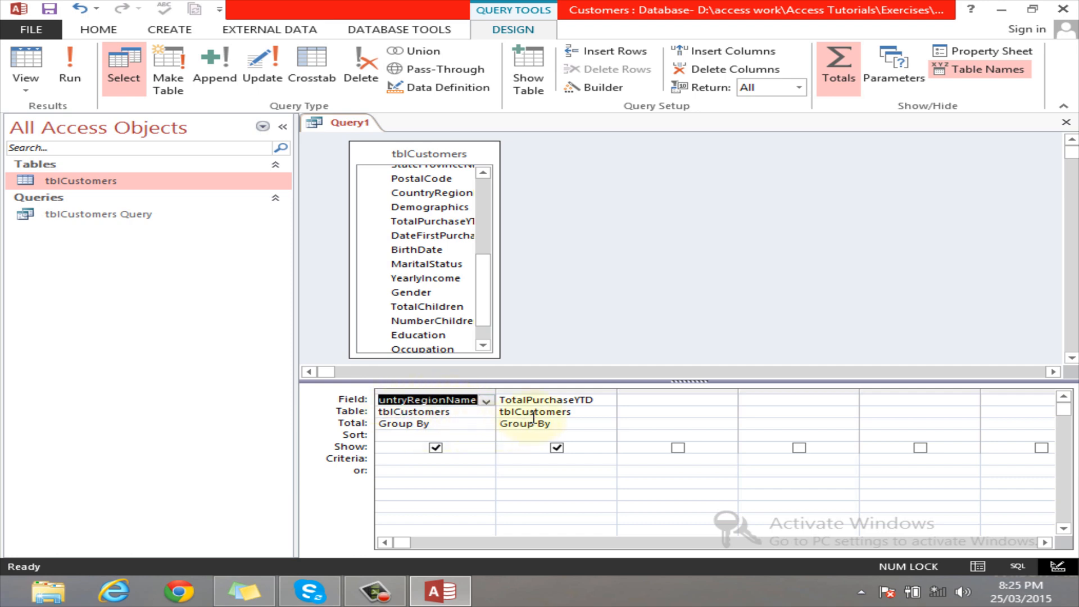
left_click(568, 426)
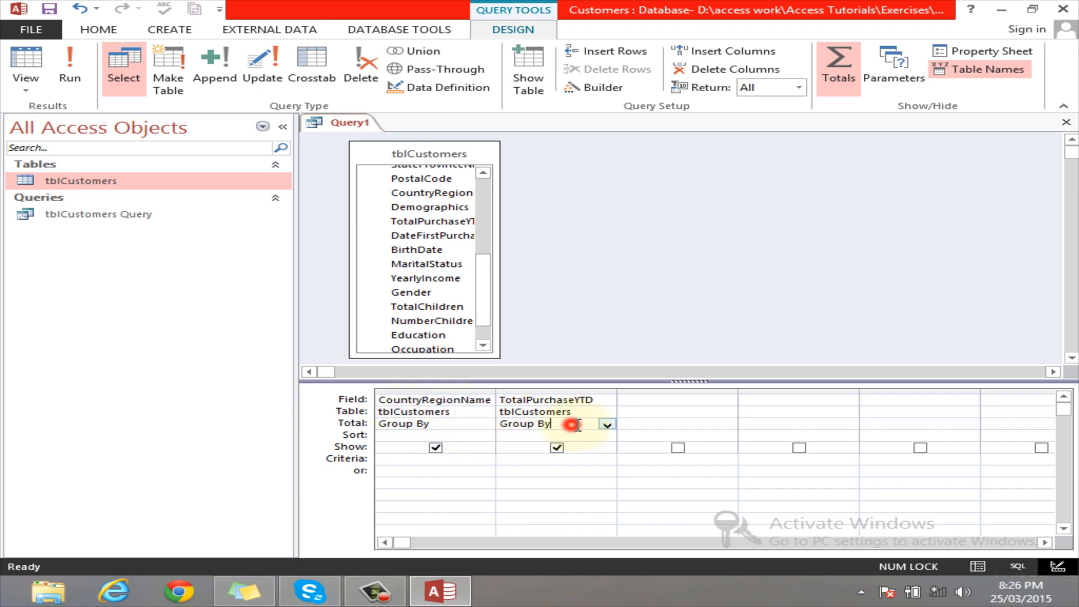
left_click(606, 425)
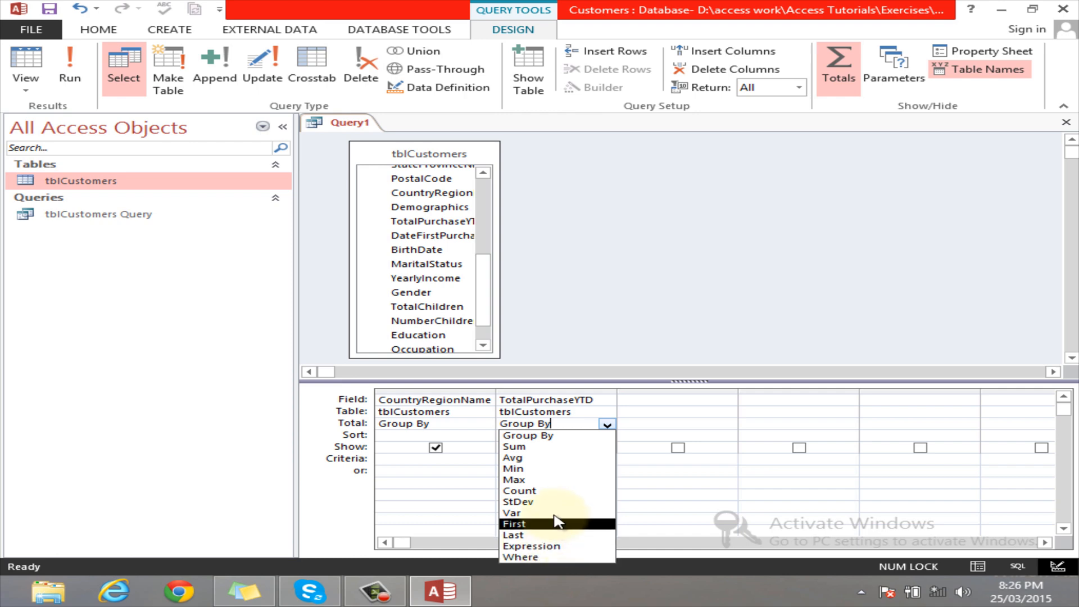
left_click(539, 448)
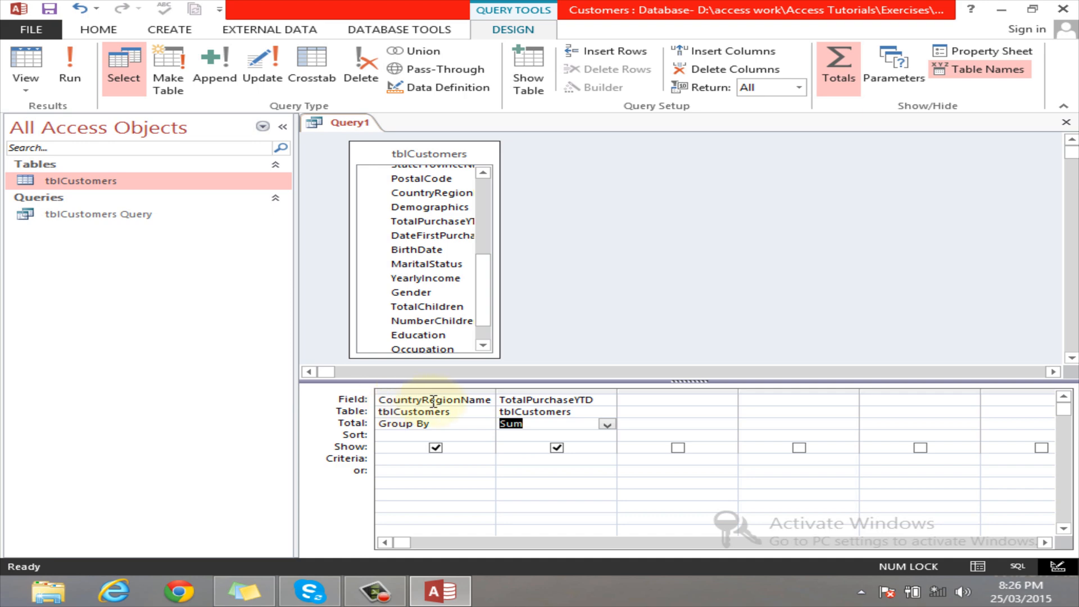
left_click(550, 425)
- Show the query in Datasheet view and examine the summed purchases for each country, including Canada, France and Germany
left_click(432, 154)
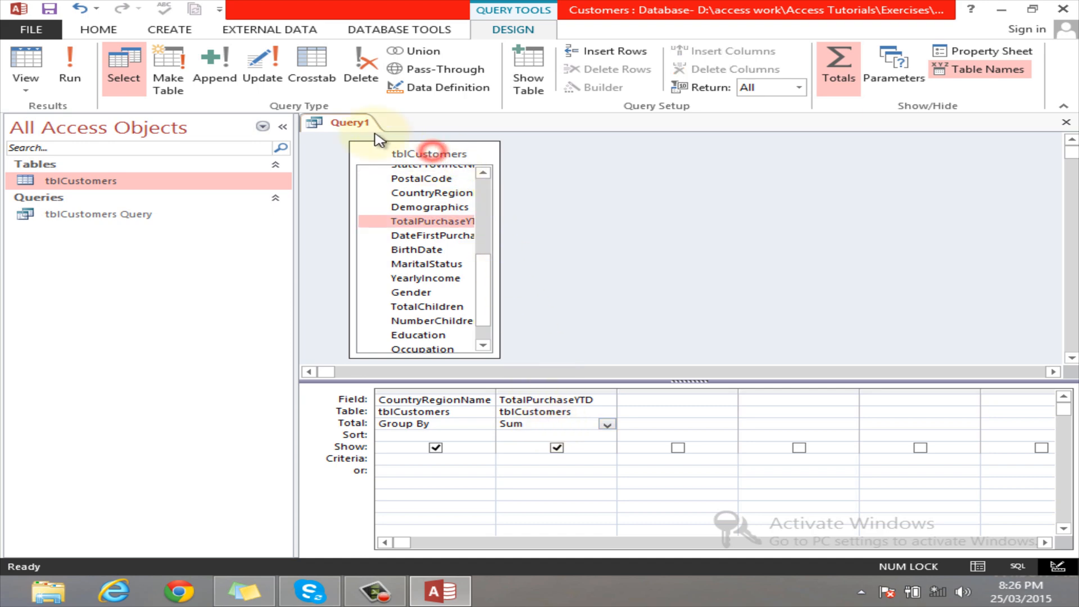
left_click(22, 58)
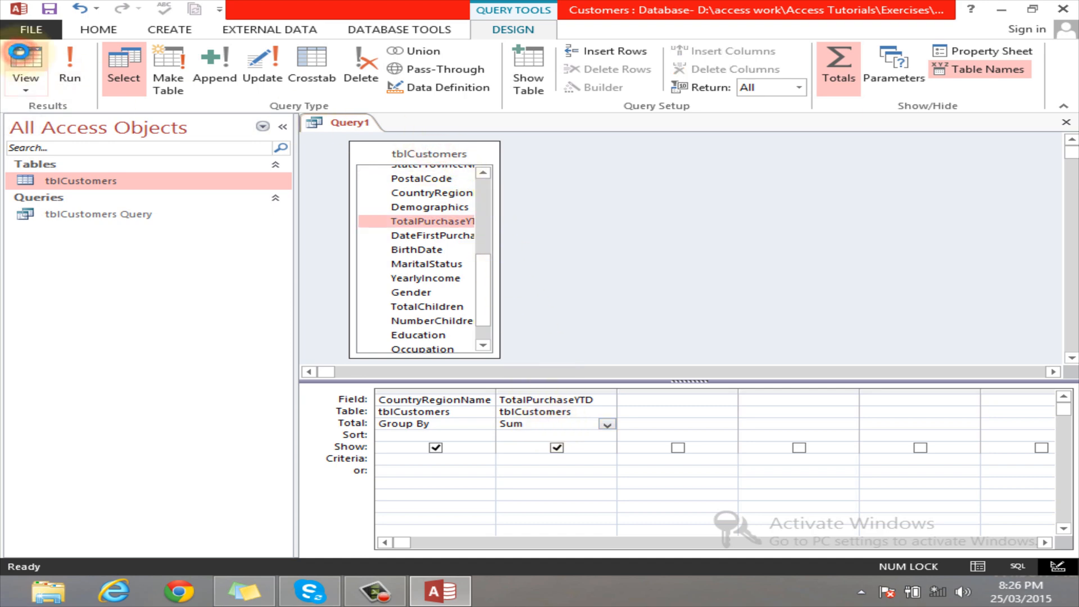
left_click(397, 171)
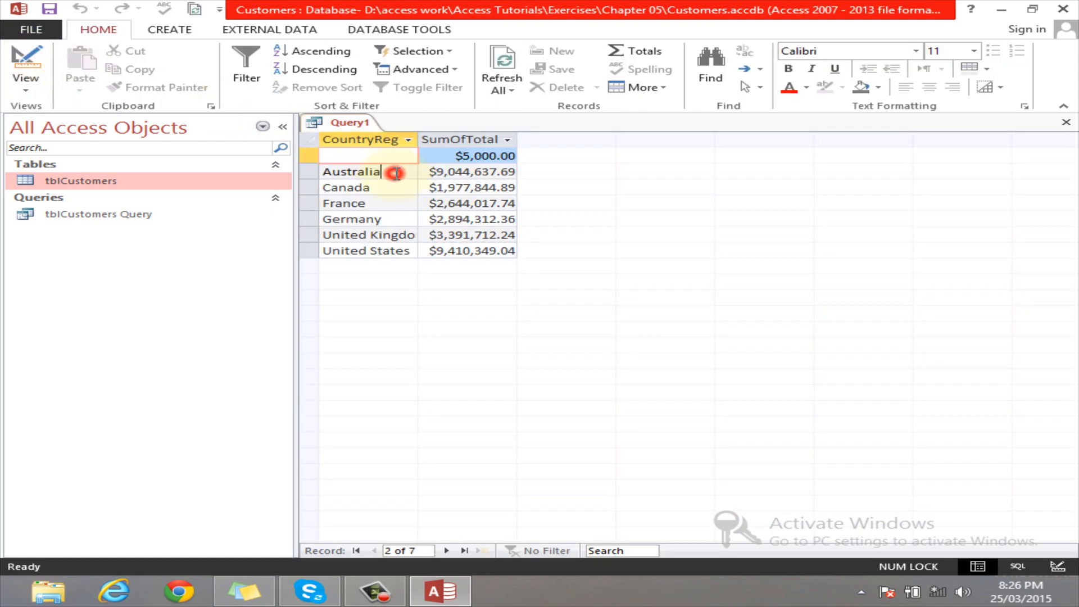
left_click(388, 187)
left_click(388, 203)
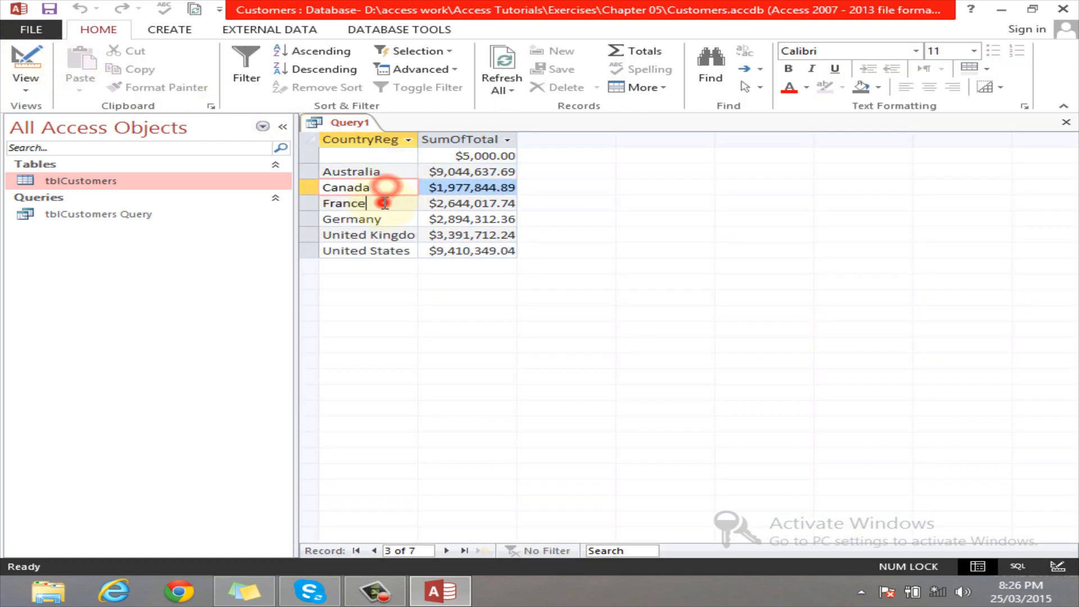
left_click(479, 187)
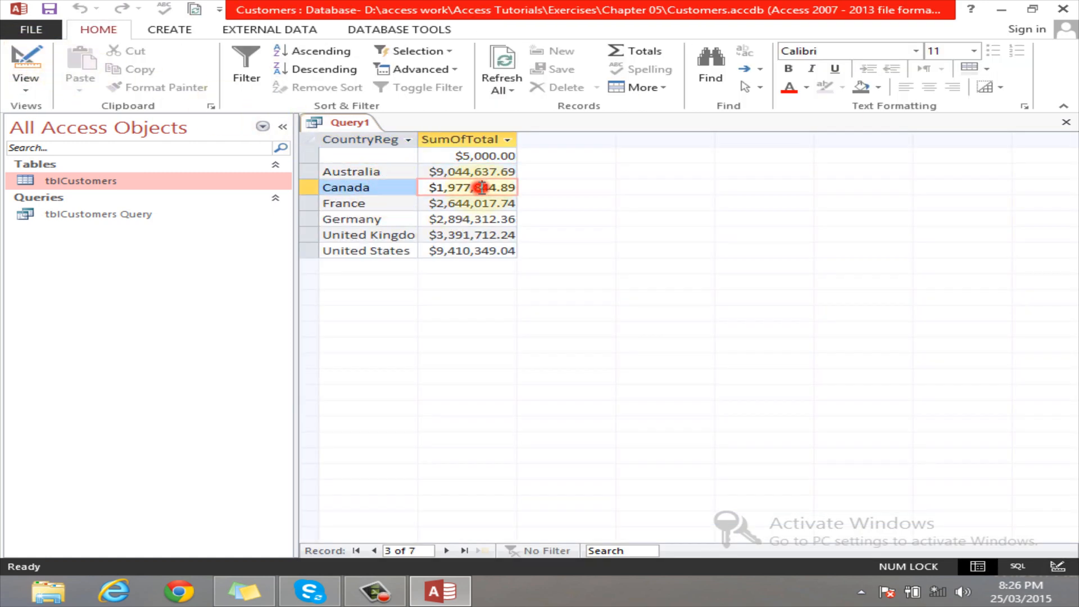
double_click(379, 187)
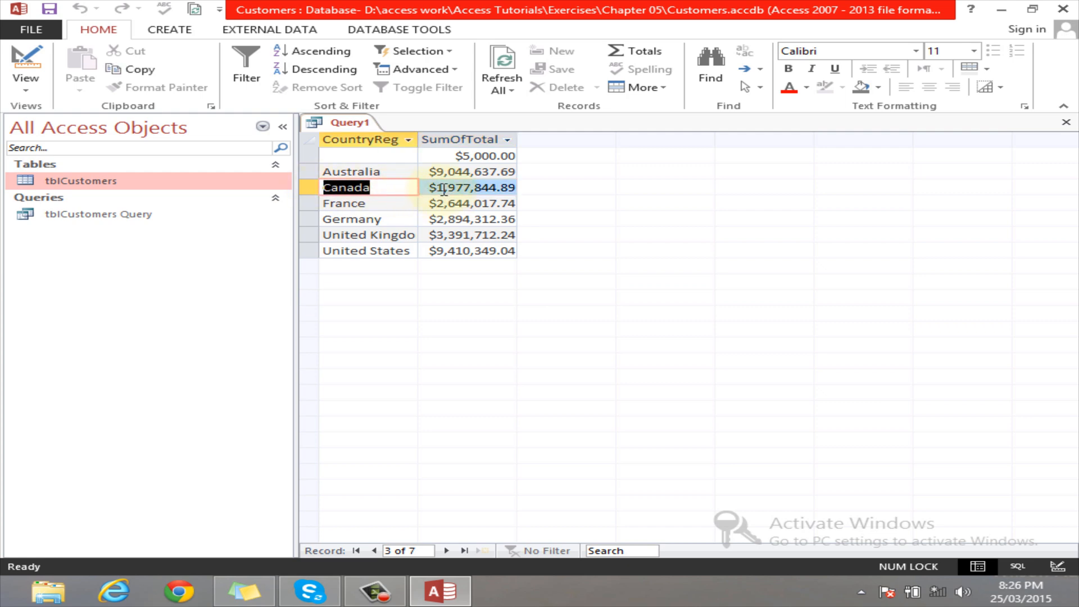
left_click_drag(431, 187, 511, 183)
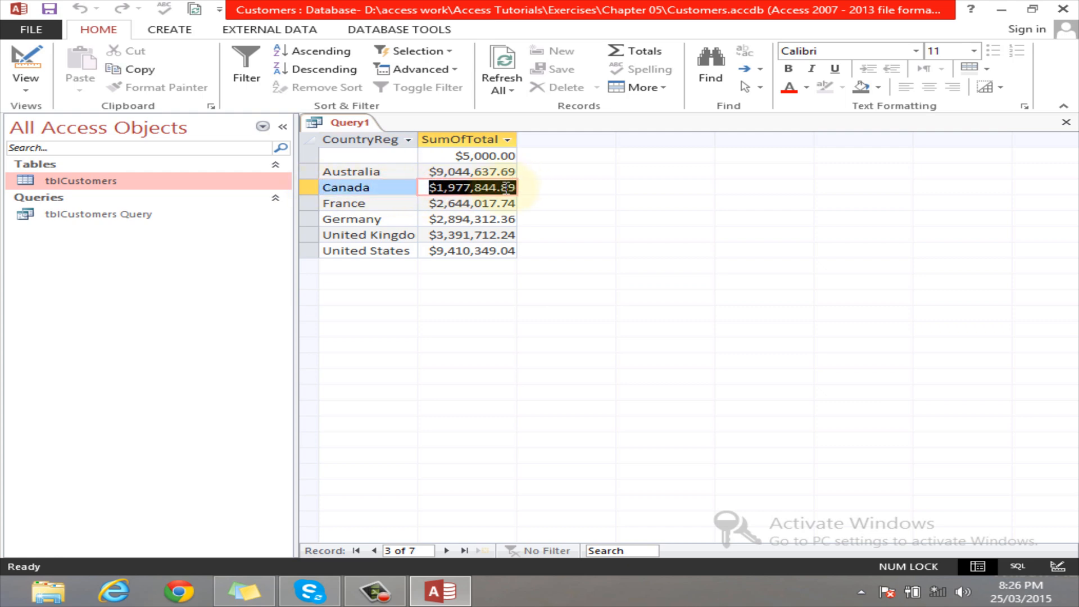
left_click_drag(425, 202, 514, 203)
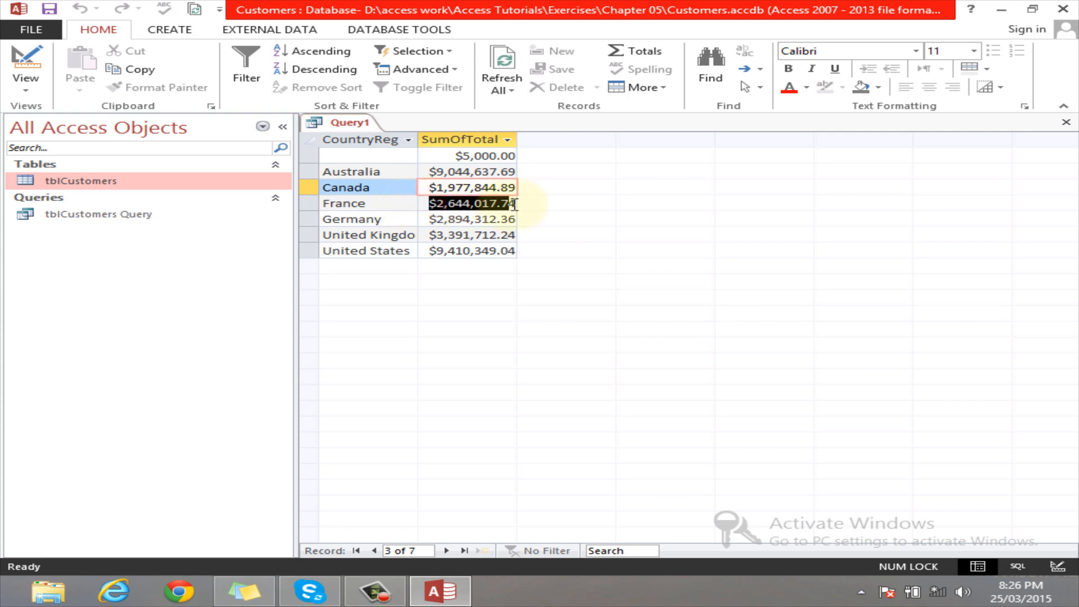
left_click(366, 220)
left_click_drag(429, 219, 500, 219)
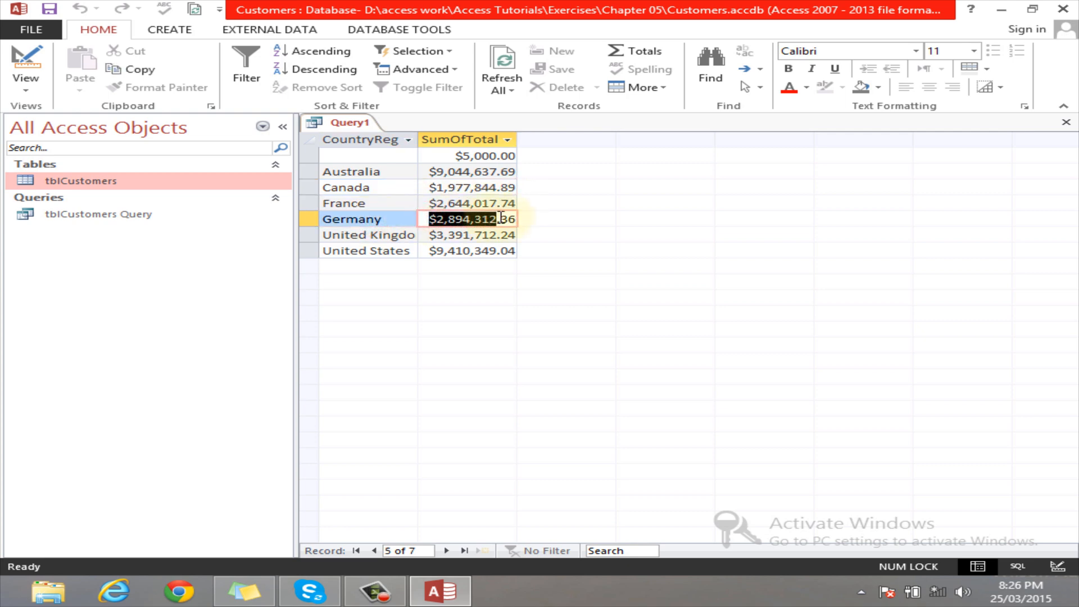
- Sort the TotalPurchaseYTD sum in Ascending order in the query design and display the results in Datasheet view
left_click(31, 89)
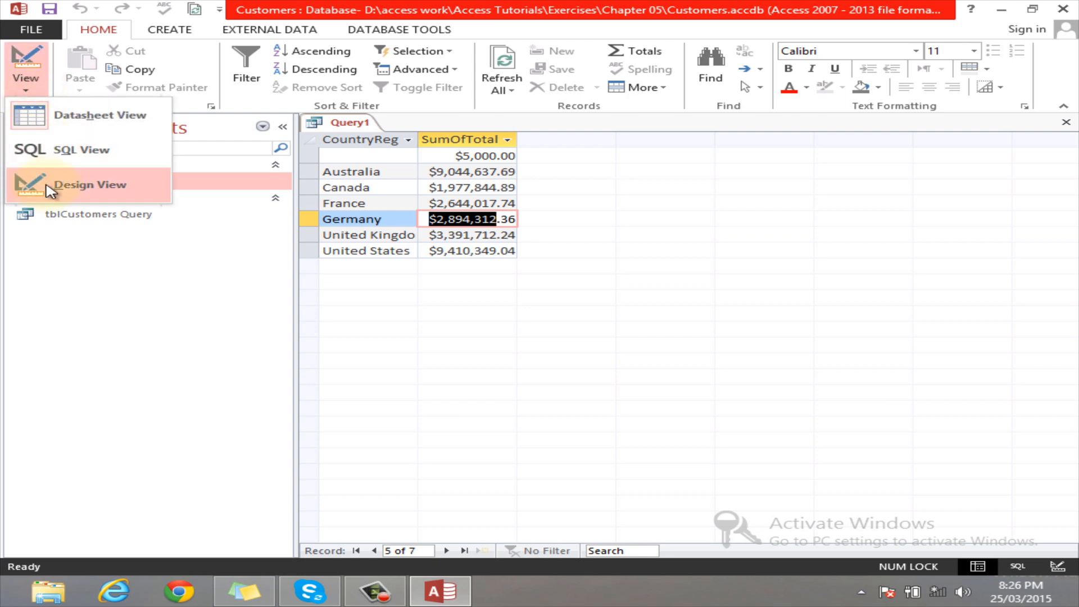
left_click(50, 190)
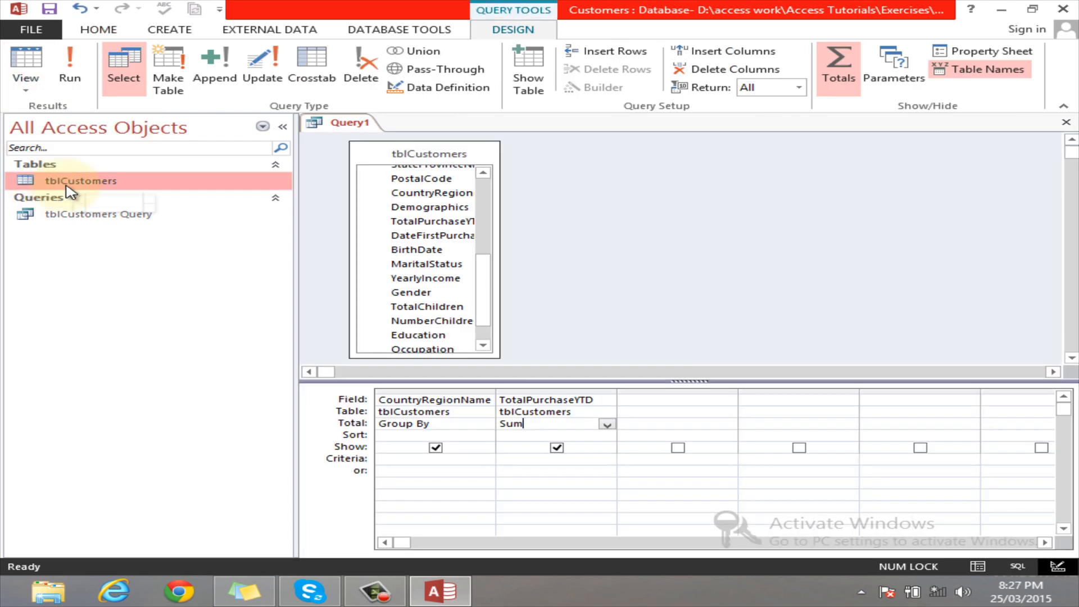
left_click(582, 436)
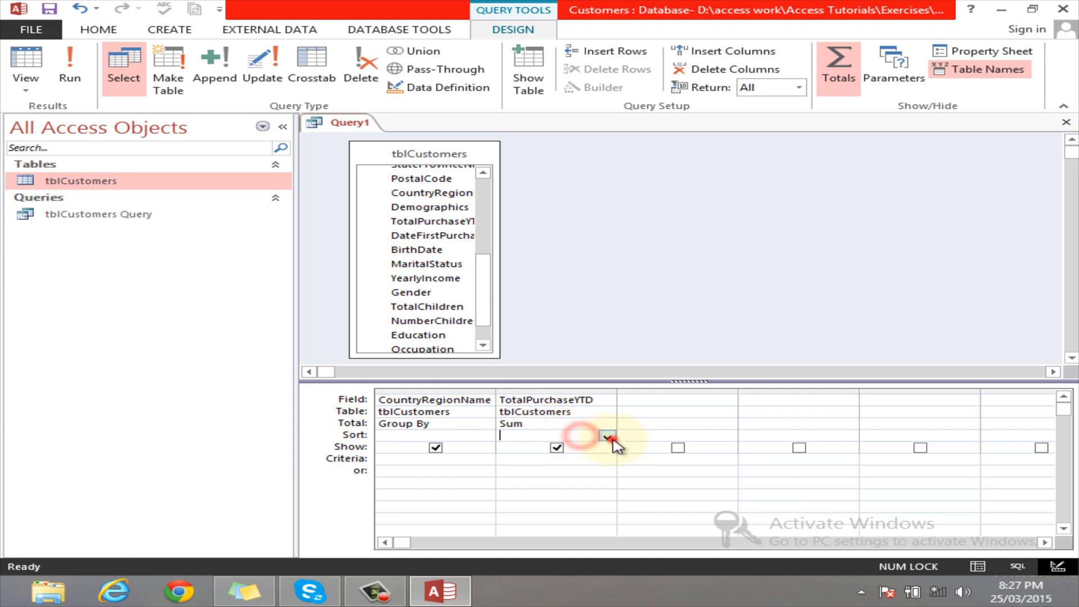
left_click(607, 436)
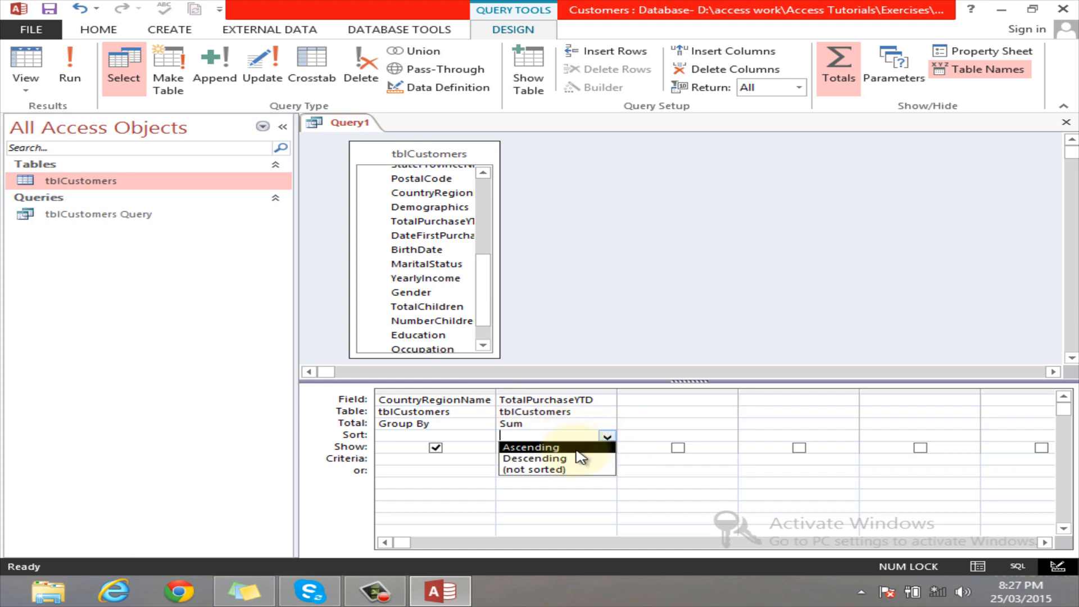
left_click(574, 447)
left_click(18, 57)
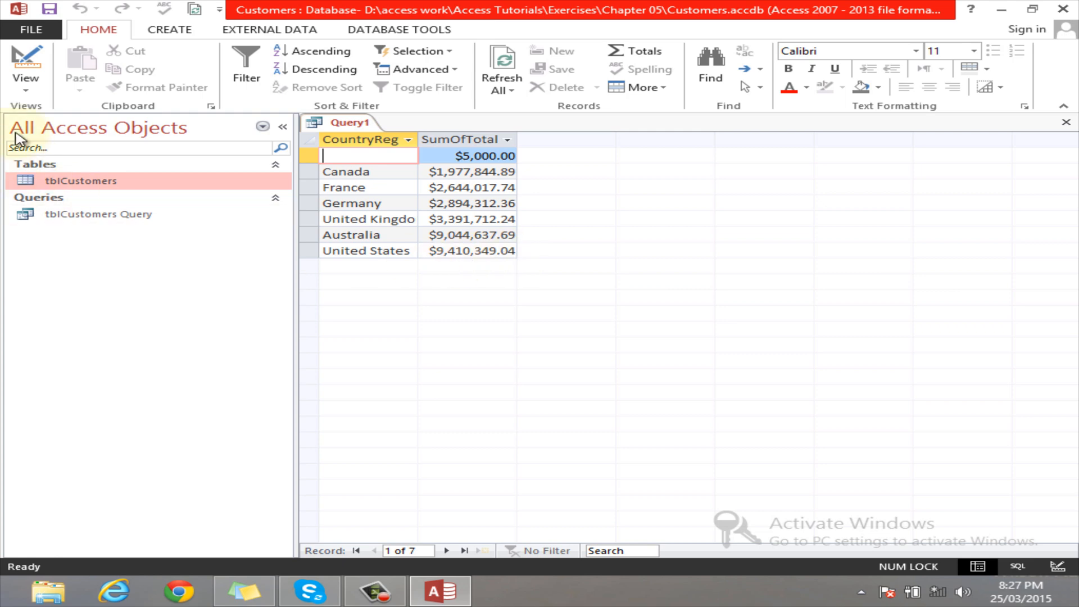
- Return to the query design and replace the CountryRegionName grouping field with Occupation
left_click(21, 91)
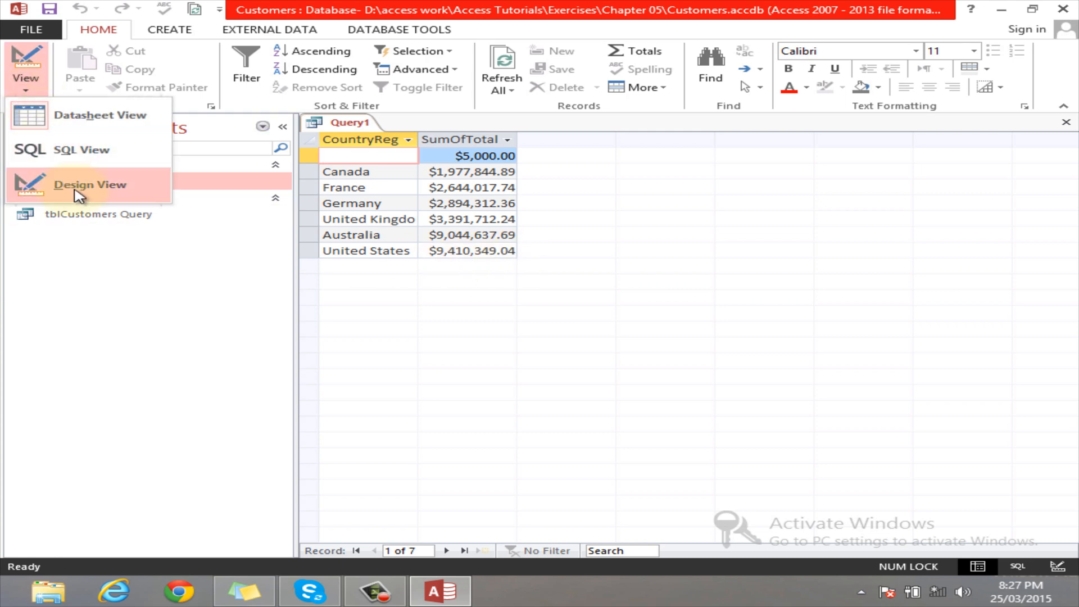
left_click(79, 186)
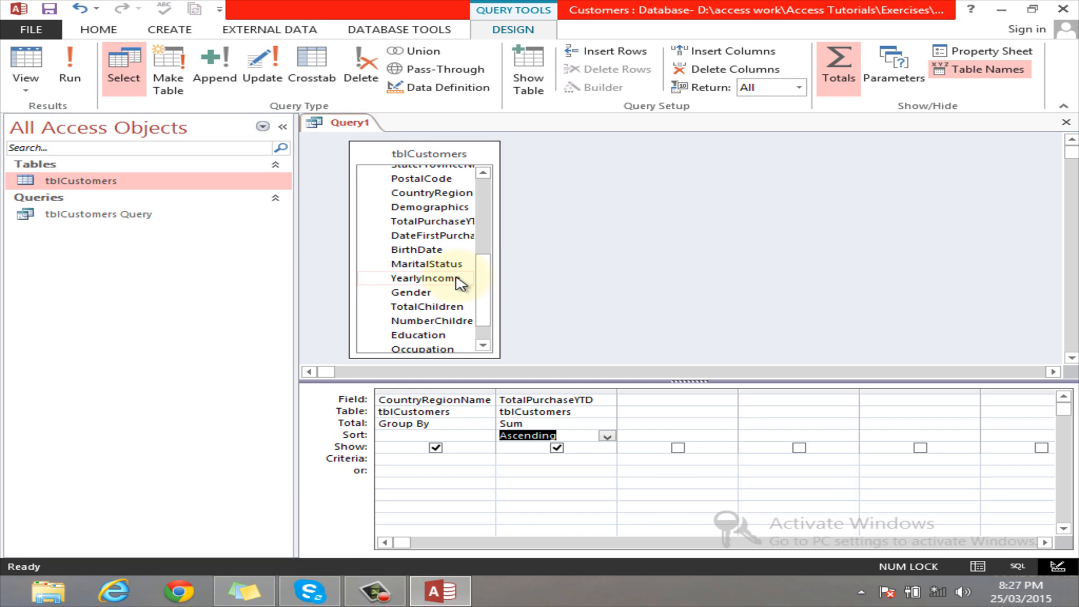
left_click(477, 399)
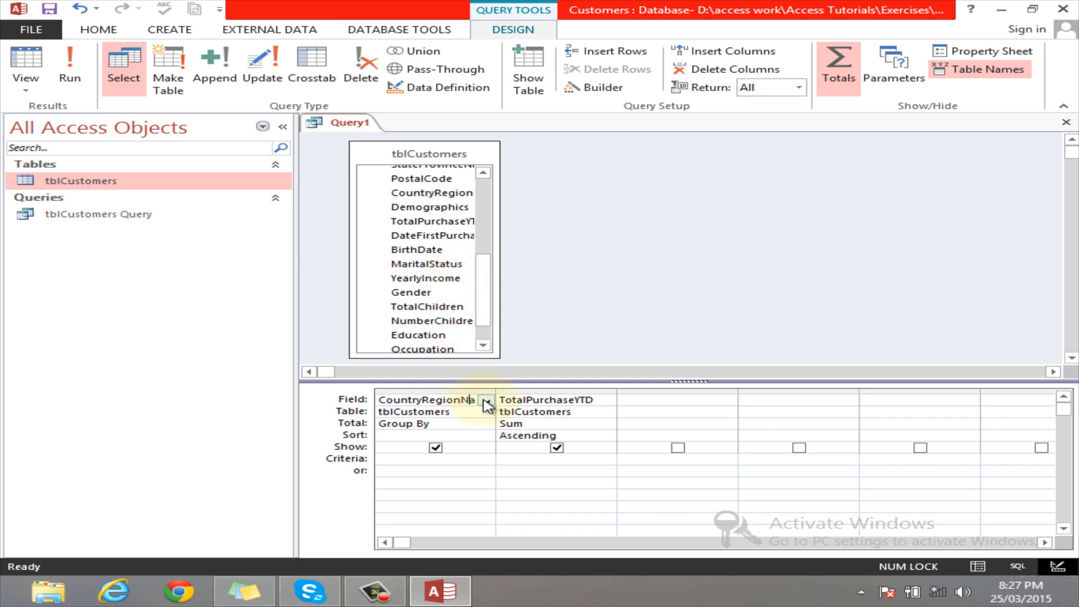
left_click(487, 400)
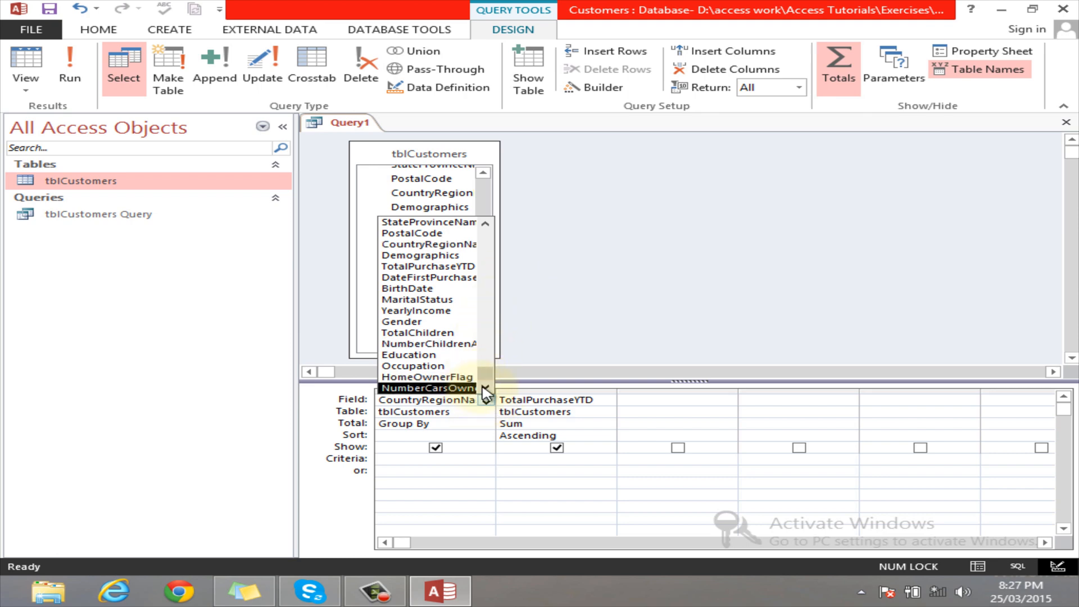
left_click(451, 366)
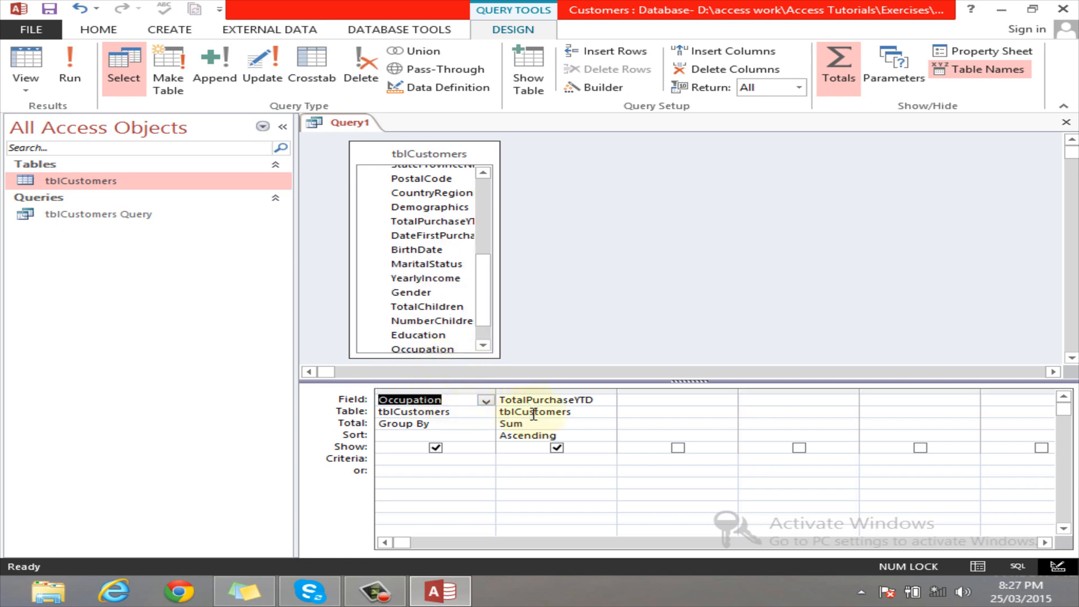
- Display the query results in Datasheet view and review the summed purchases for each occupation
left_click(32, 56)
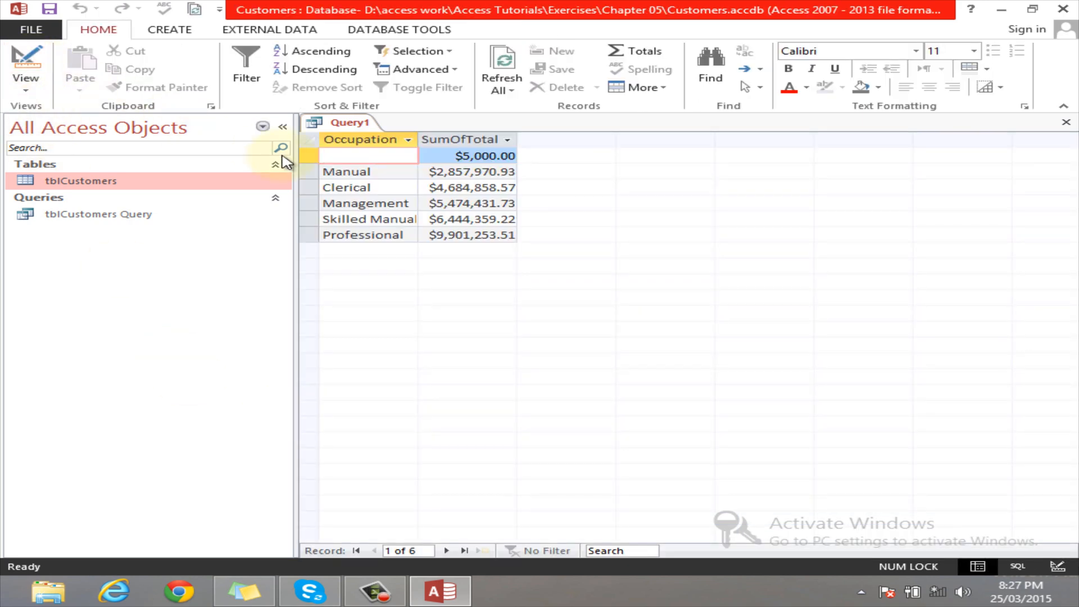
left_click(400, 173)
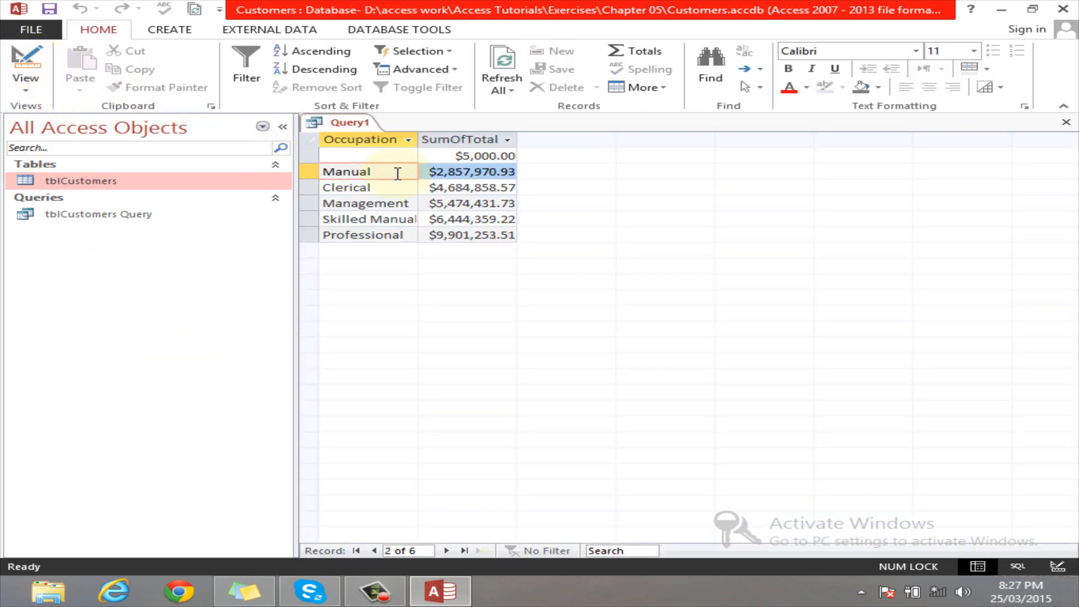
left_click(386, 203)
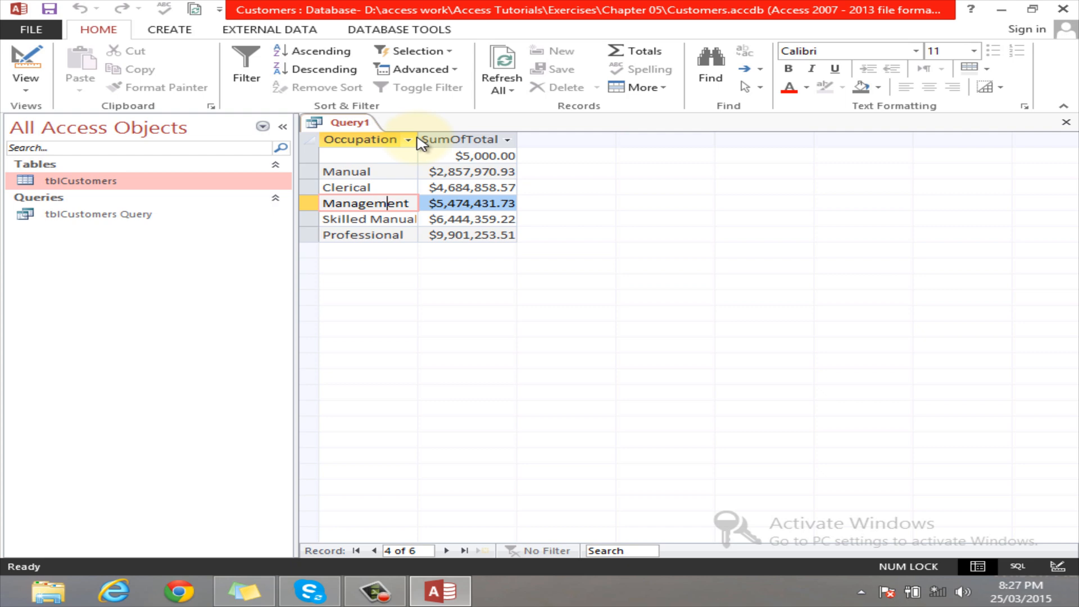
- Widen the Occupation column, and in the query design replace the Occupation grouping field with Gender
left_click_drag(418, 138, 464, 138)
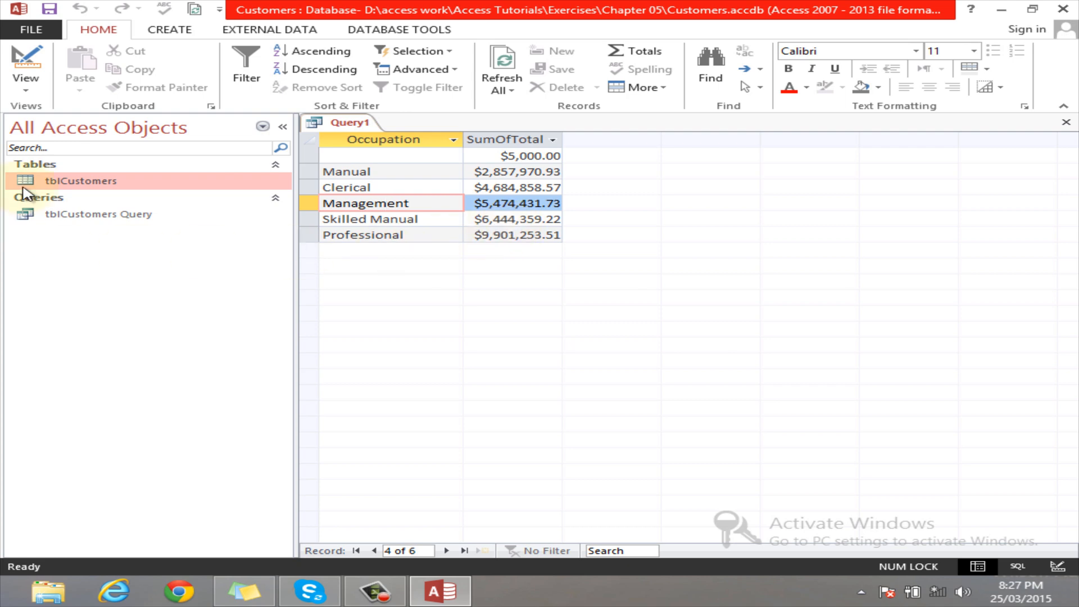
left_click(24, 87)
left_click(87, 184)
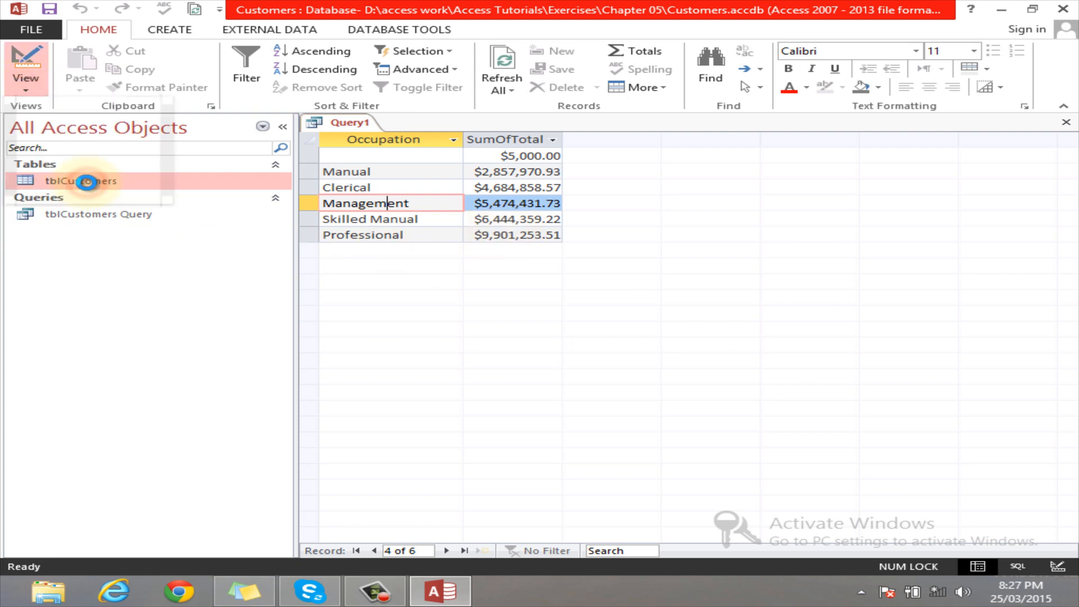
left_click(487, 400)
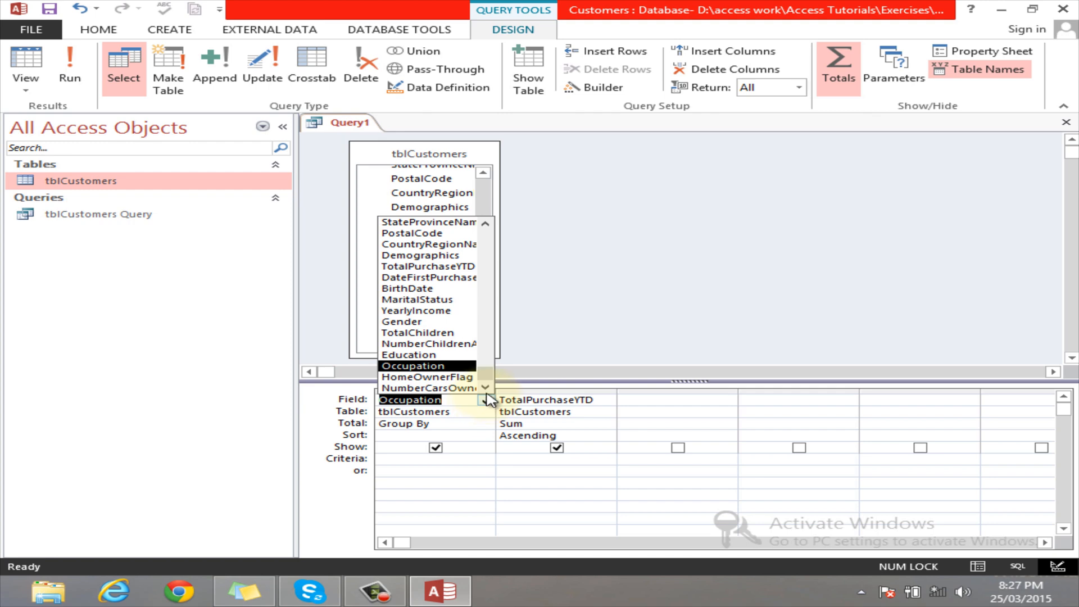
left_click(453, 324)
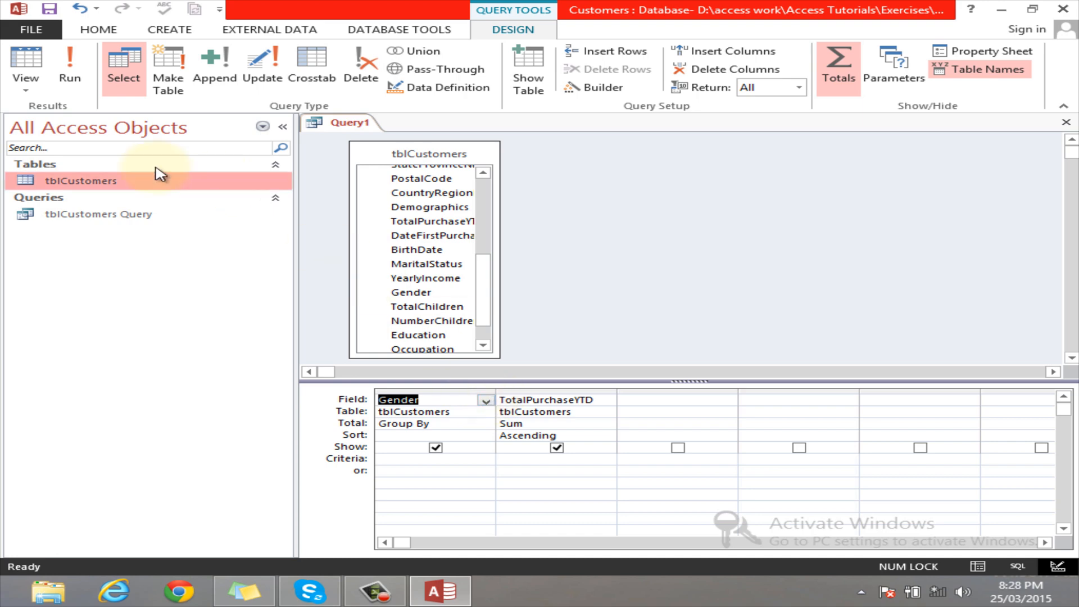
- Display the query results by gender in Datasheet view and widen the SumOfTotalPurchaseYTD column until its amounts are readable
left_click(26, 63)
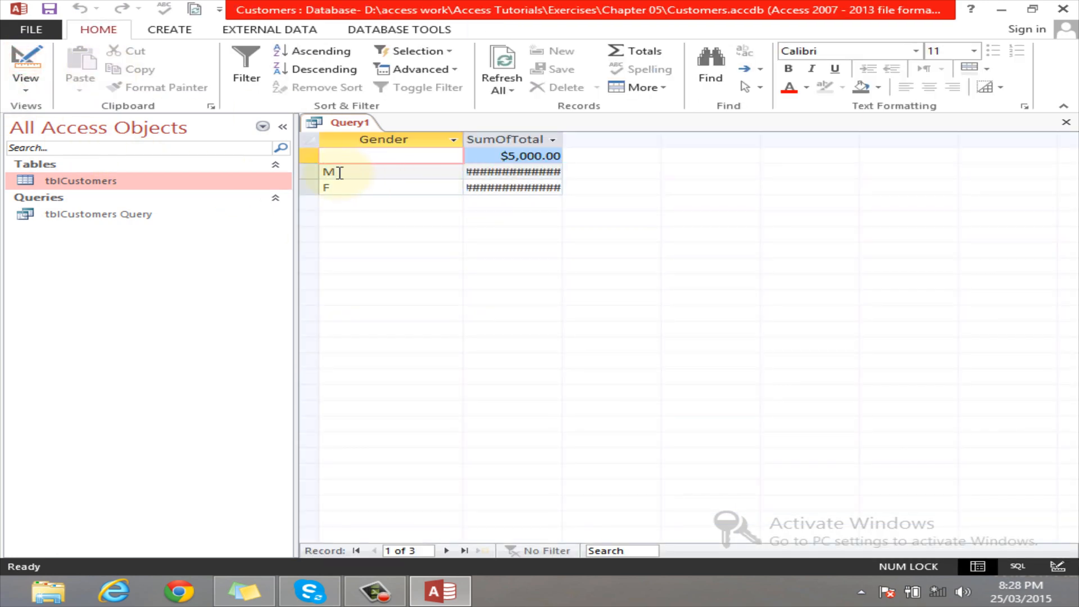
left_click_drag(562, 139, 640, 144)
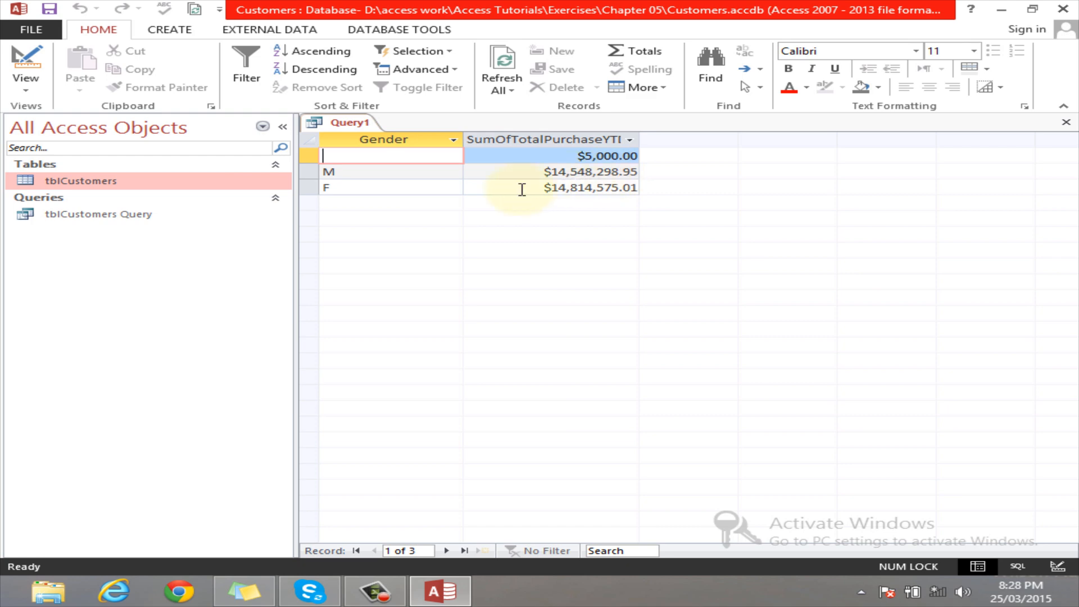
left_click(1067, 122)
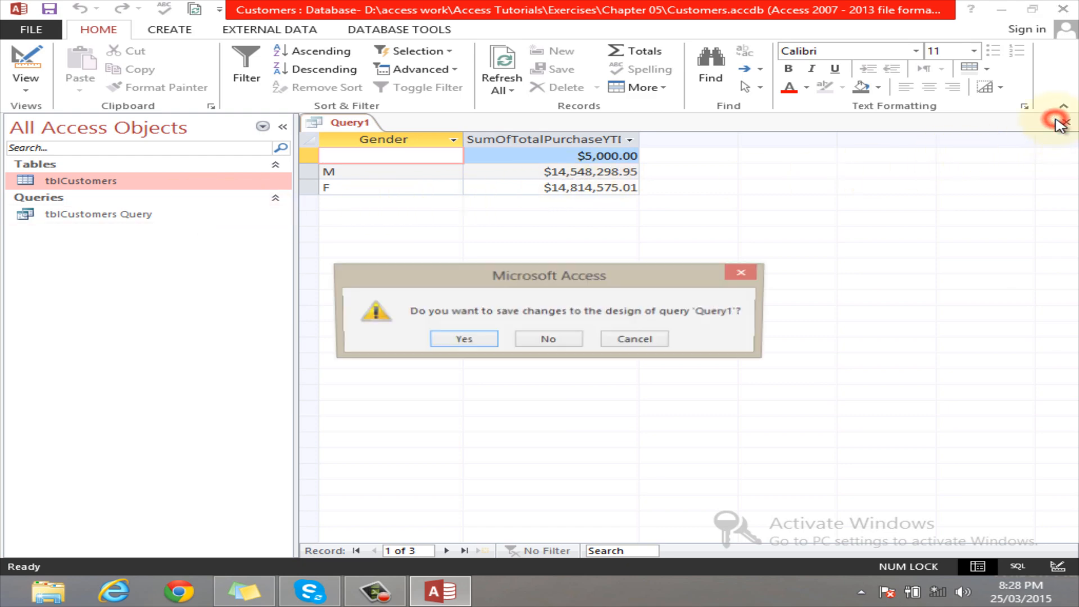
left_click(637, 340)
- Return to the query design and add TotalPurchaseYTD a second time in the third column of the grid
left_click(25, 63)
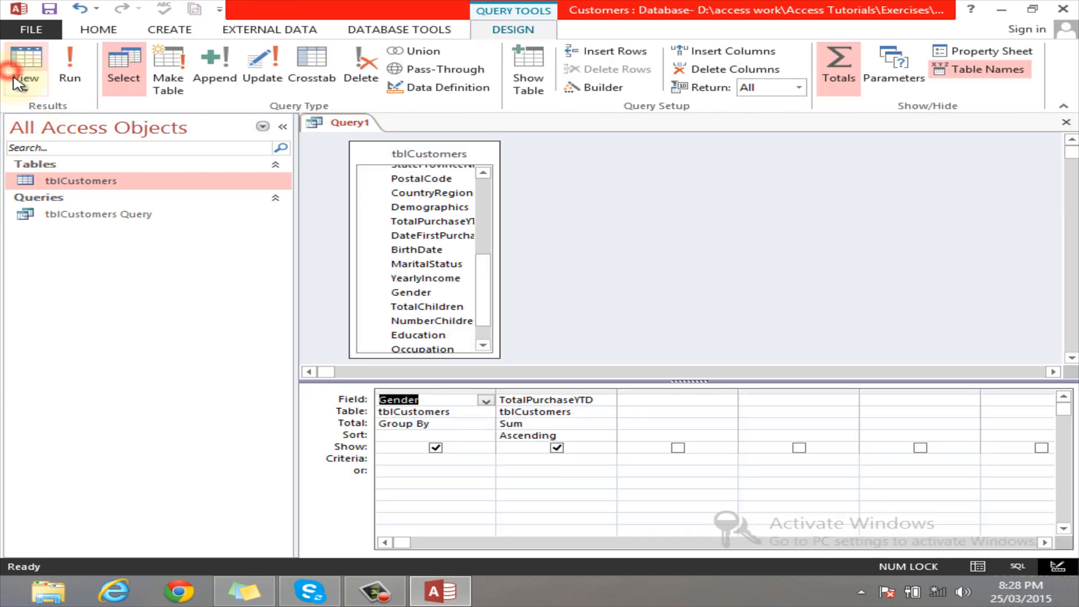
left_click(649, 400)
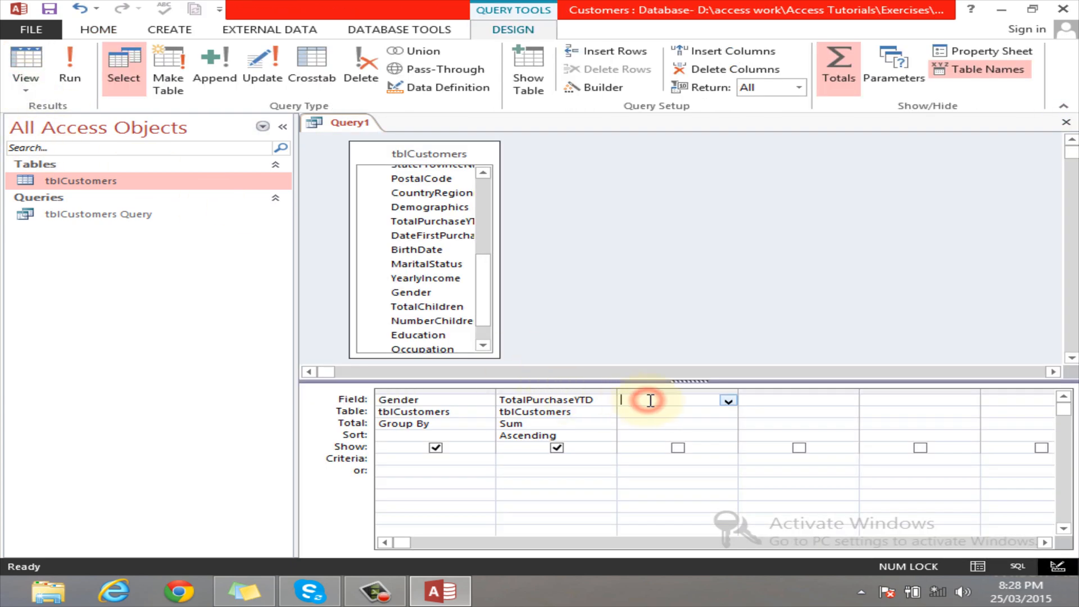
mouse_move(483, 276)
left_mouse_down()
mouse_move(488, 306)
mouse_move(494, 276)
left_mouse_up()
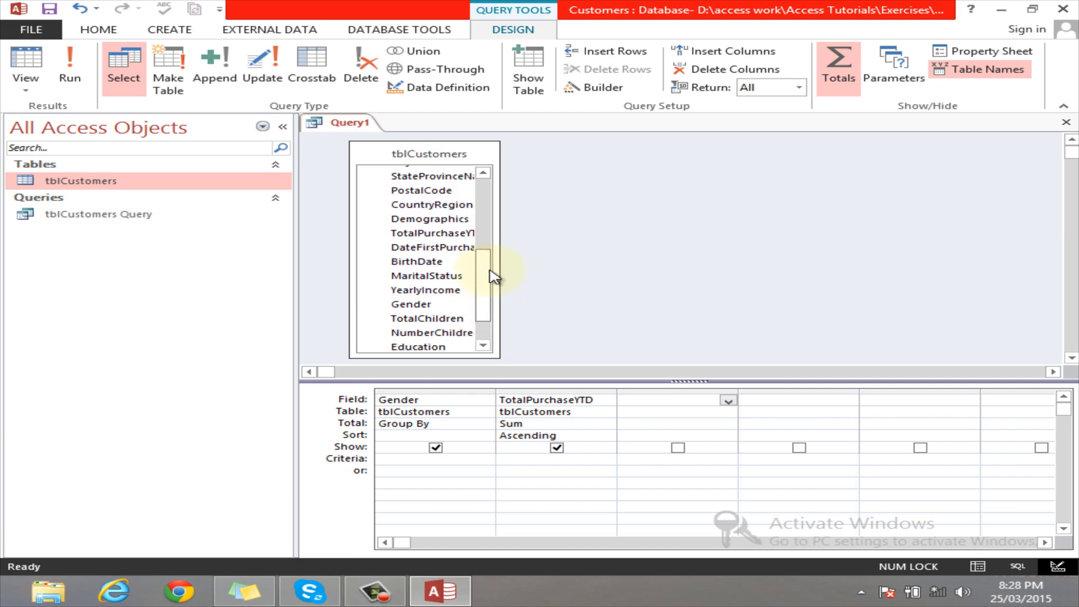
left_click(729, 402)
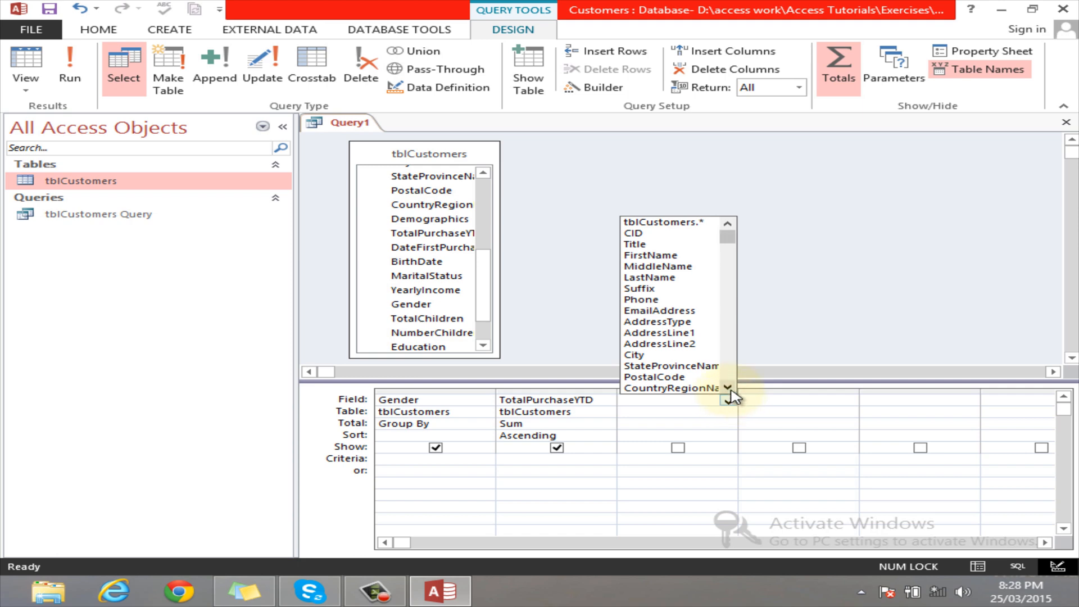
left_click(728, 388)
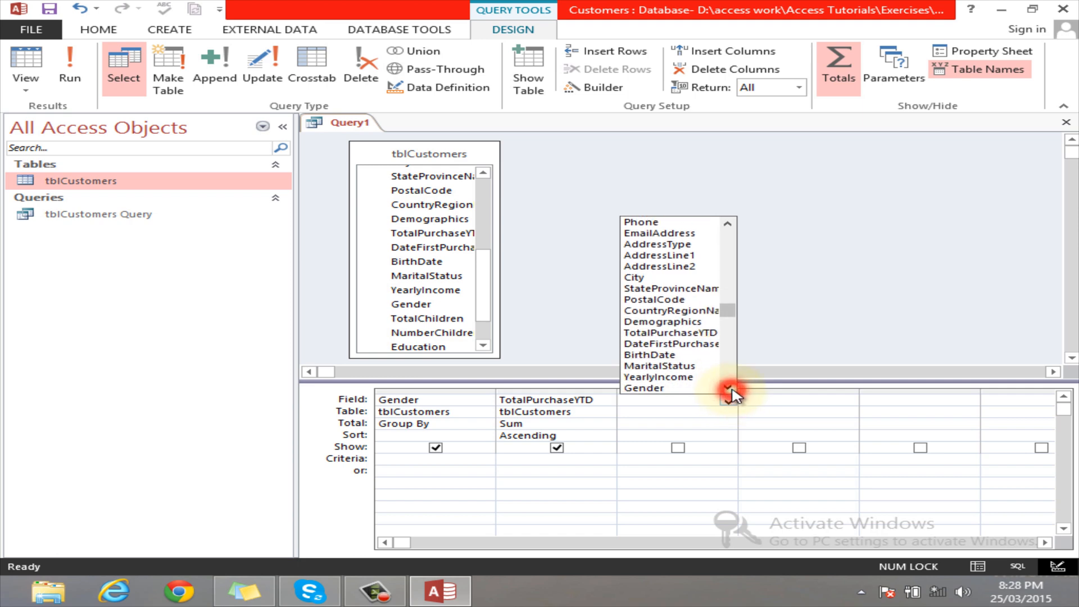
left_click(698, 332)
- Add TotalPurchaseYTD to the fourth and fifth columns of the query grid as well
left_click(816, 398)
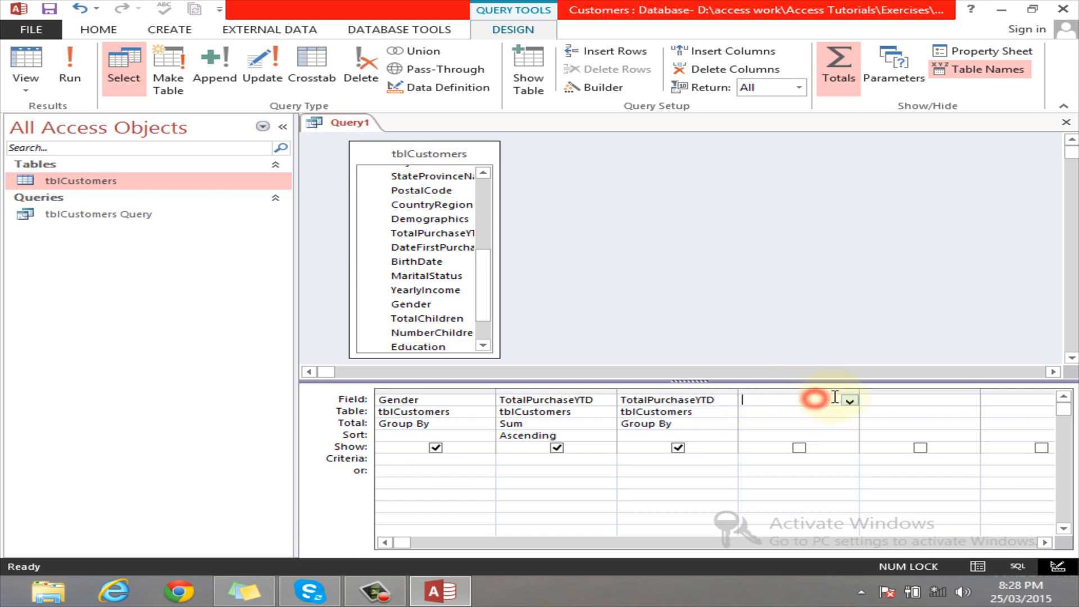
left_click(850, 401)
left_click(849, 388)
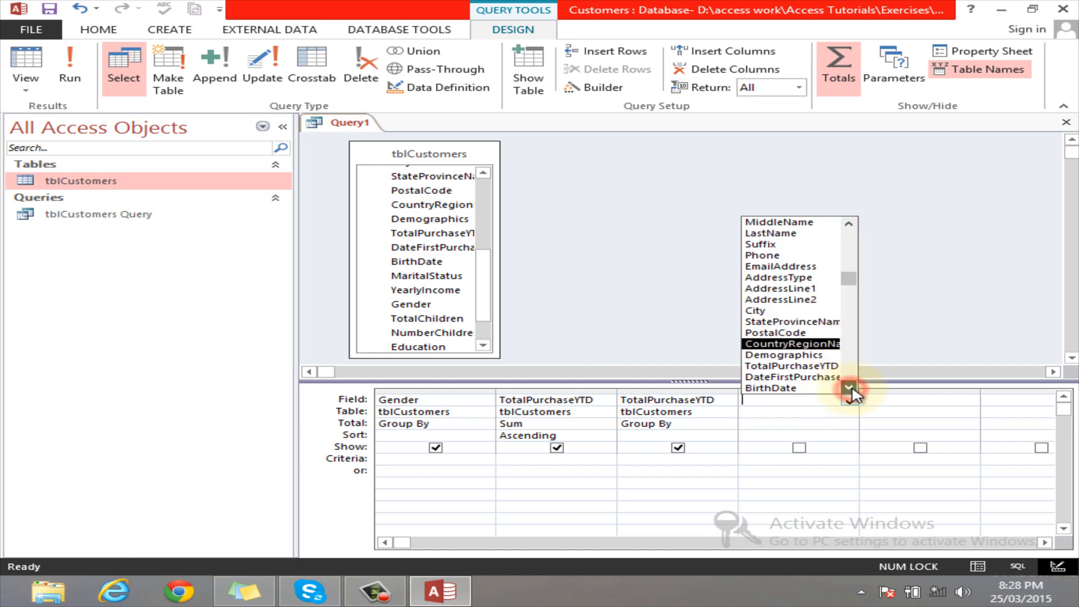
left_click(823, 302)
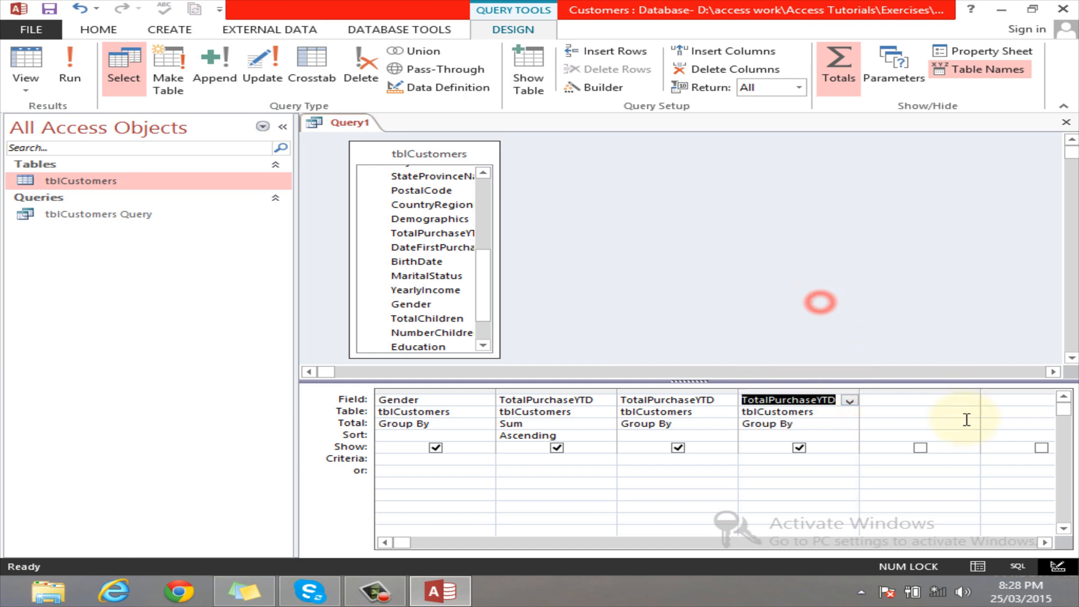
left_click(945, 400)
left_click(968, 400)
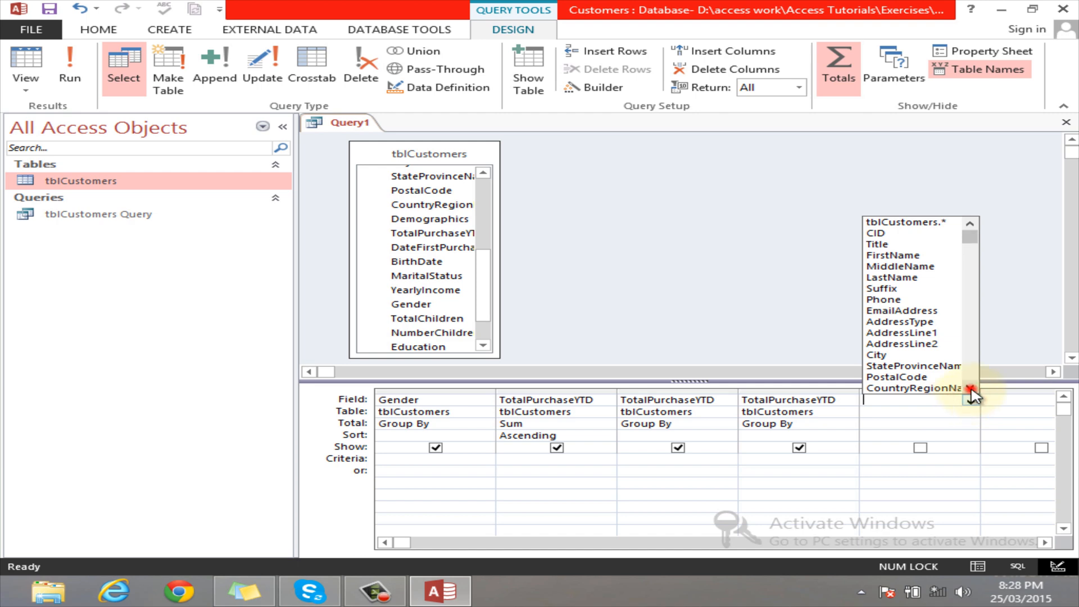
left_click(969, 388)
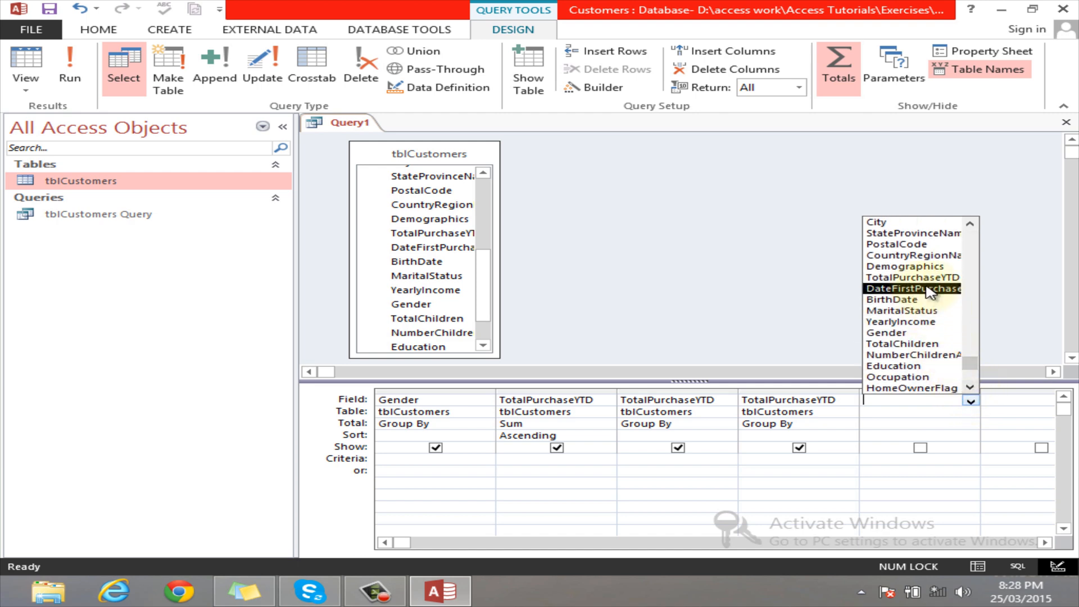
left_click(922, 277)
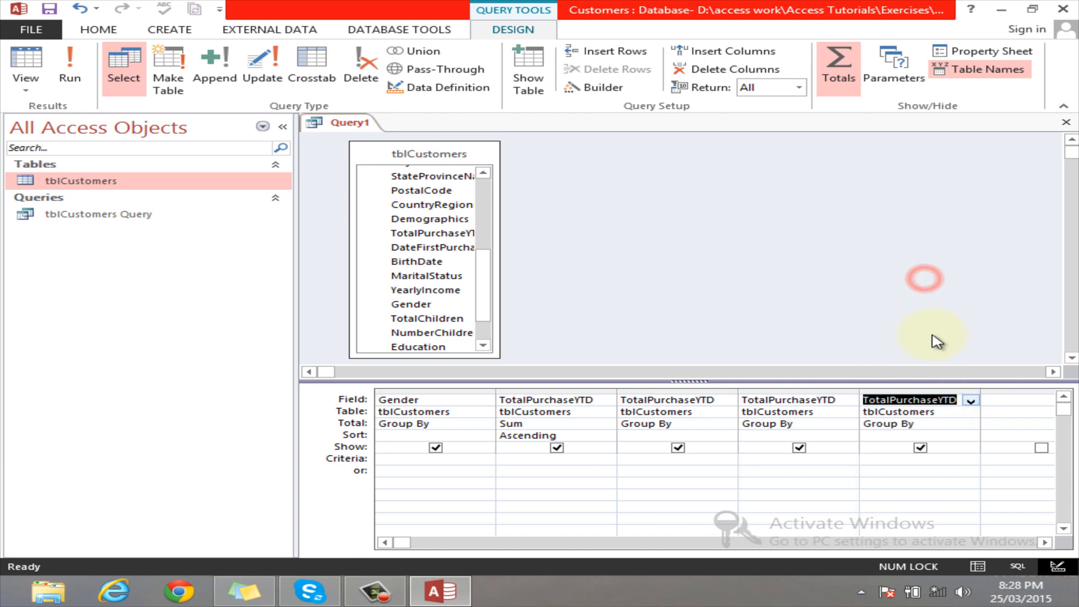
- Set the totals of the three added TotalPurchaseYTD columns to Avg, Min and Max respectively
left_click(566, 428)
left_click(707, 431)
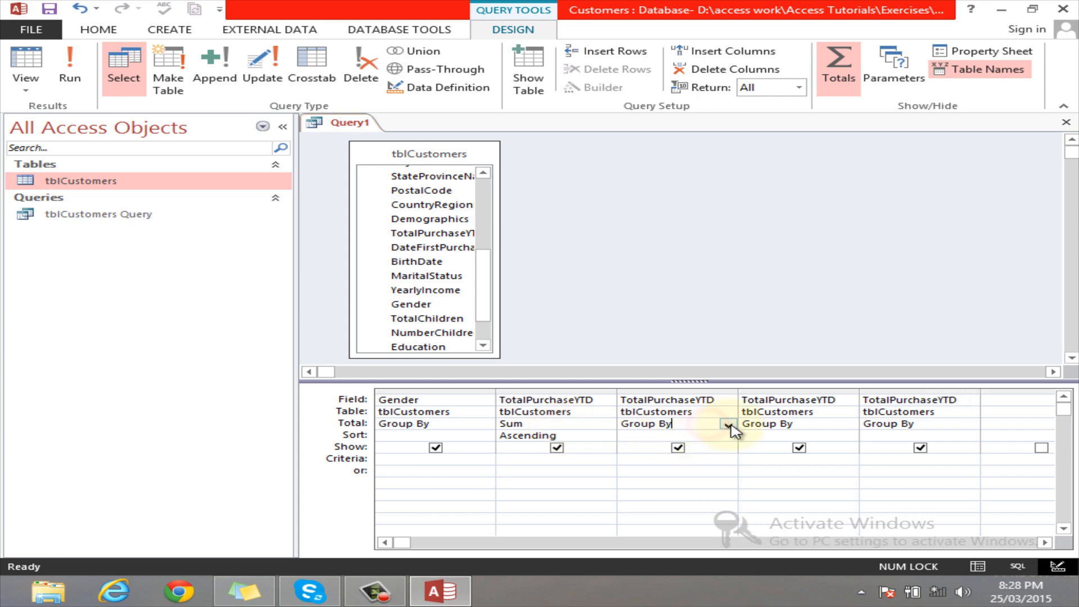
left_click(728, 425)
left_click(714, 457)
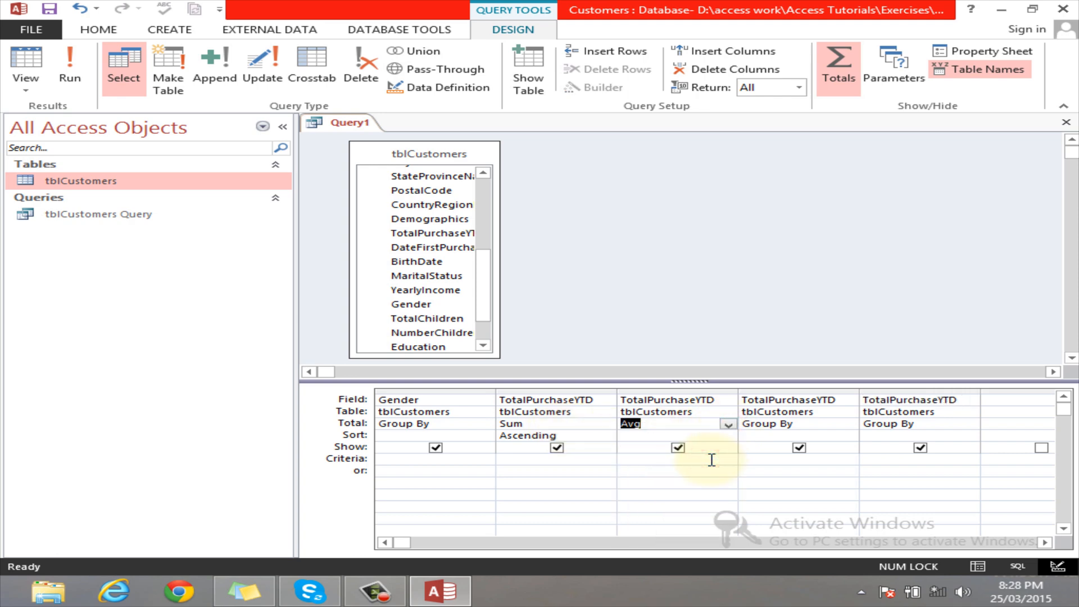
left_click(820, 428)
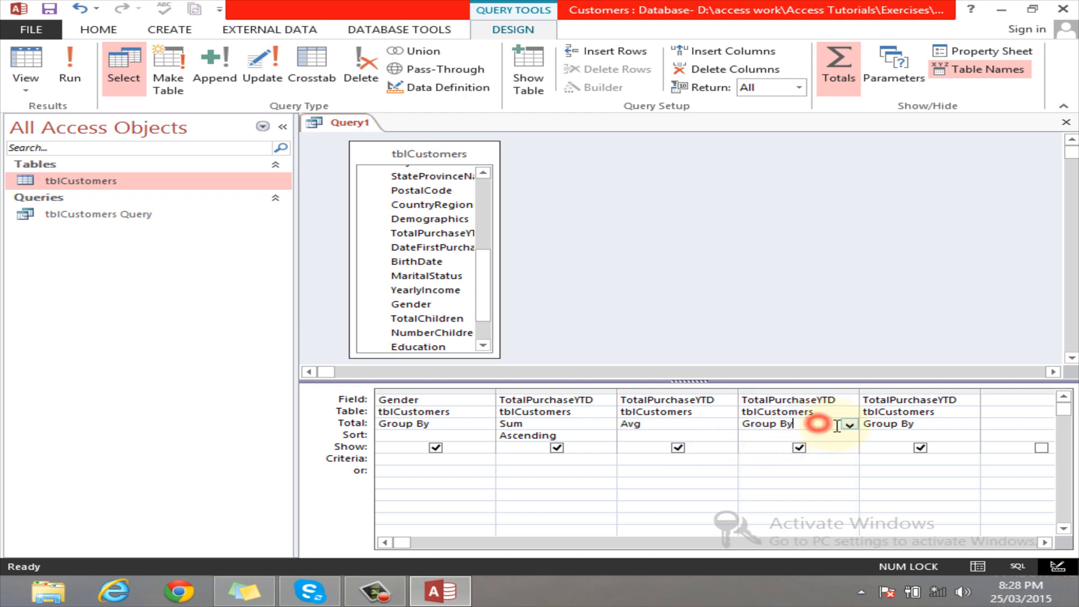
left_click(849, 426)
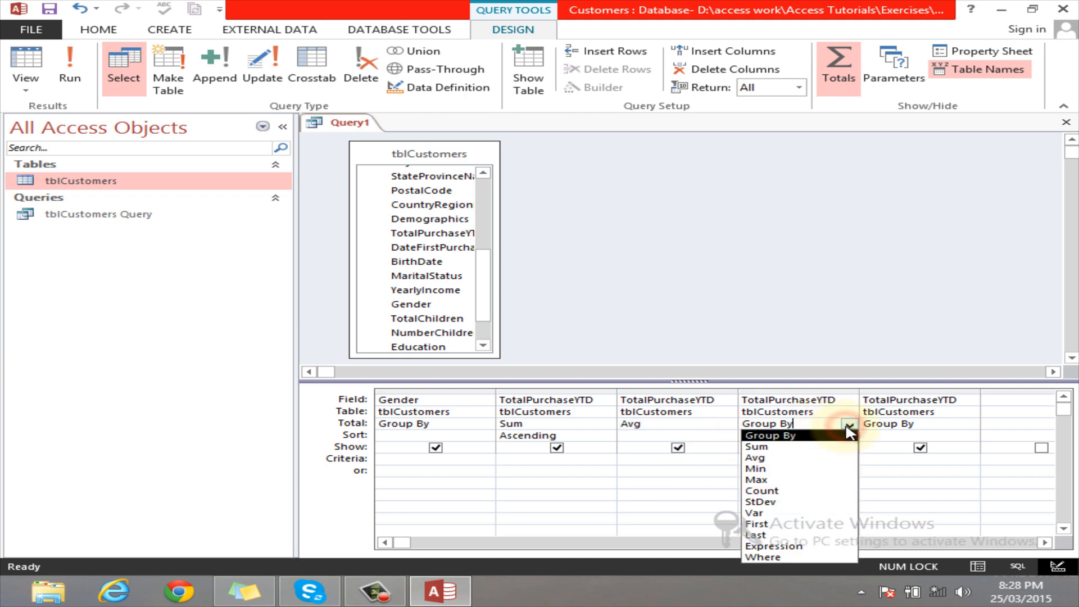
left_click(821, 469)
left_click(934, 419)
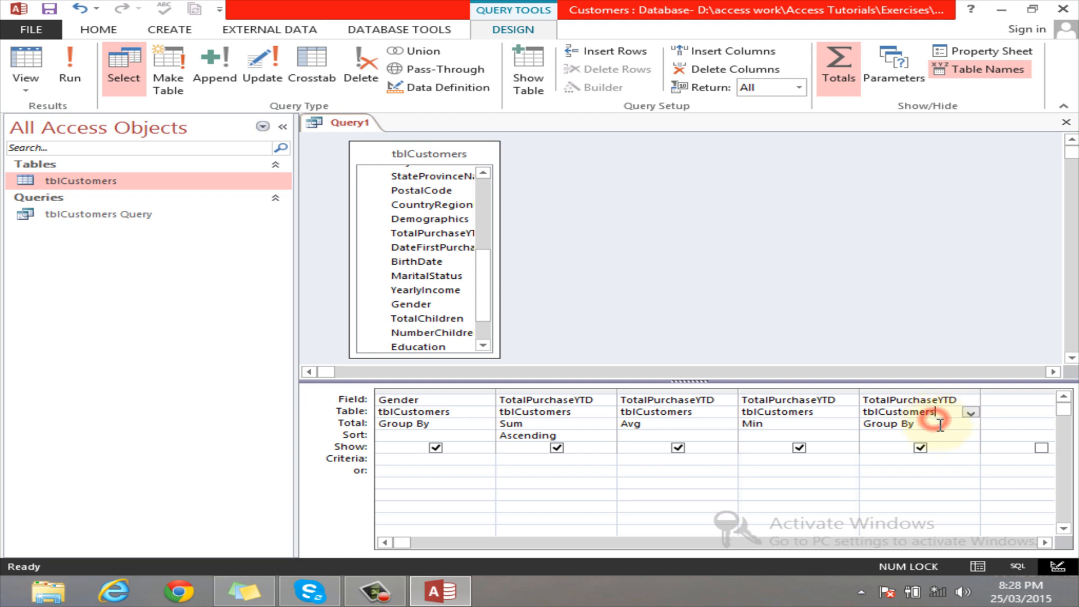
left_click(968, 426)
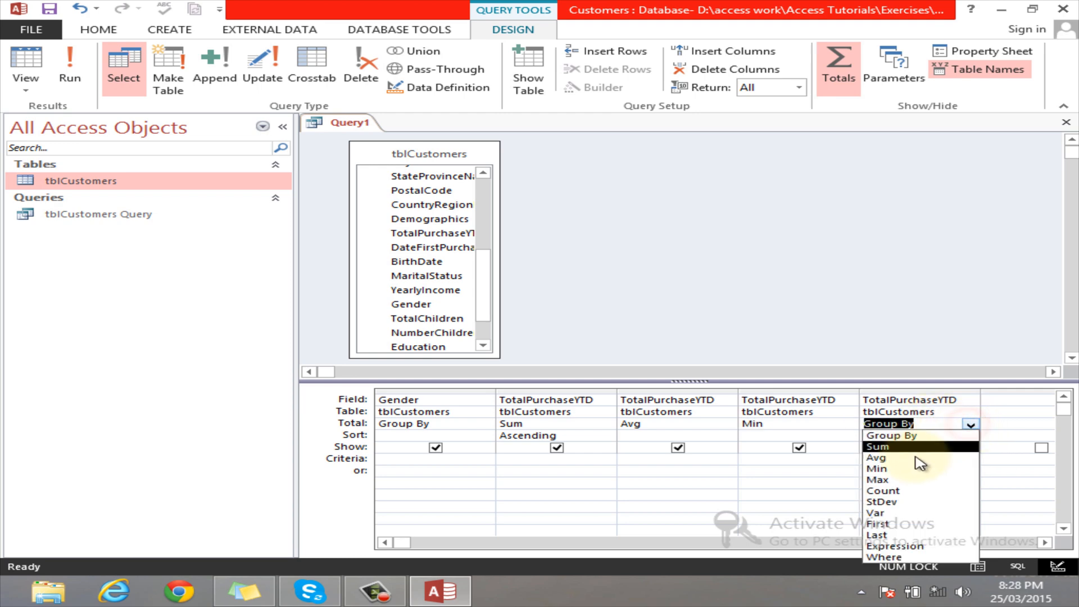
left_click(905, 479)
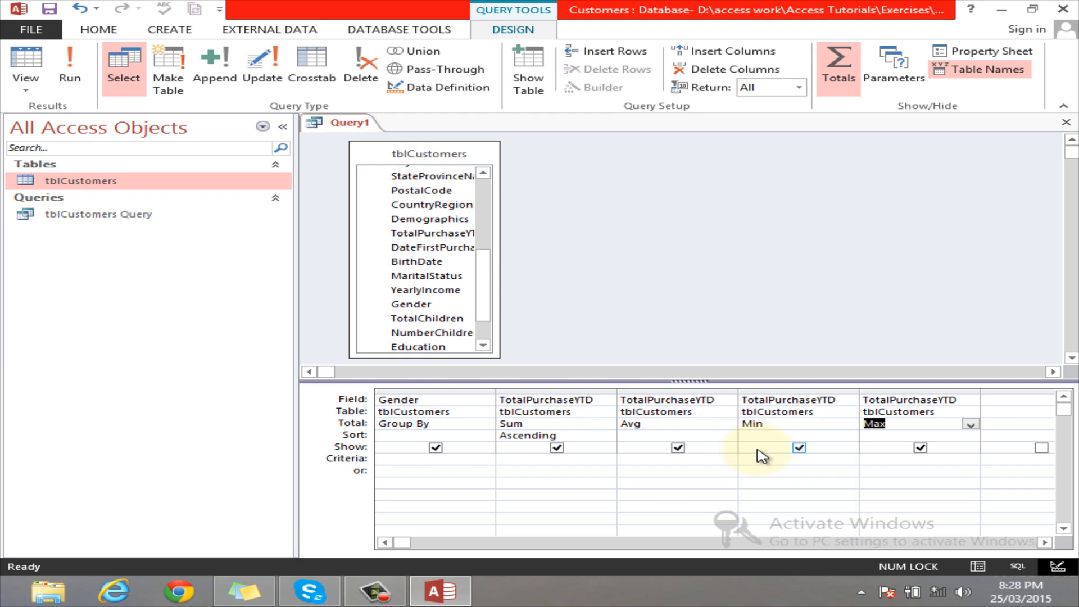
- Replace the Gender grouping field with CountryRegionName in the first column of the query grid
left_click(444, 402)
left_click(485, 401)
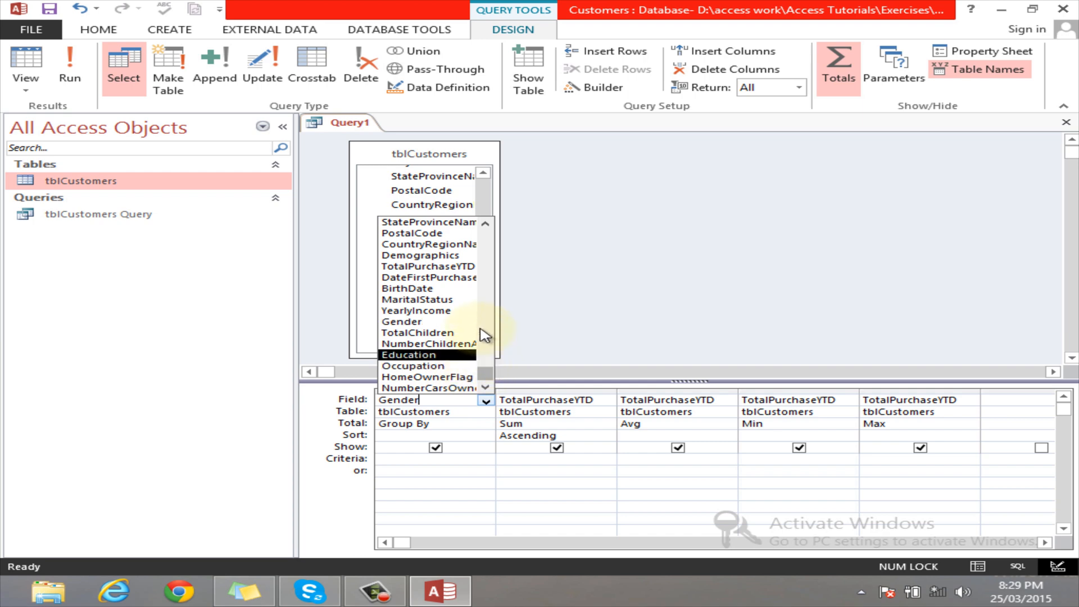
left_click(456, 245)
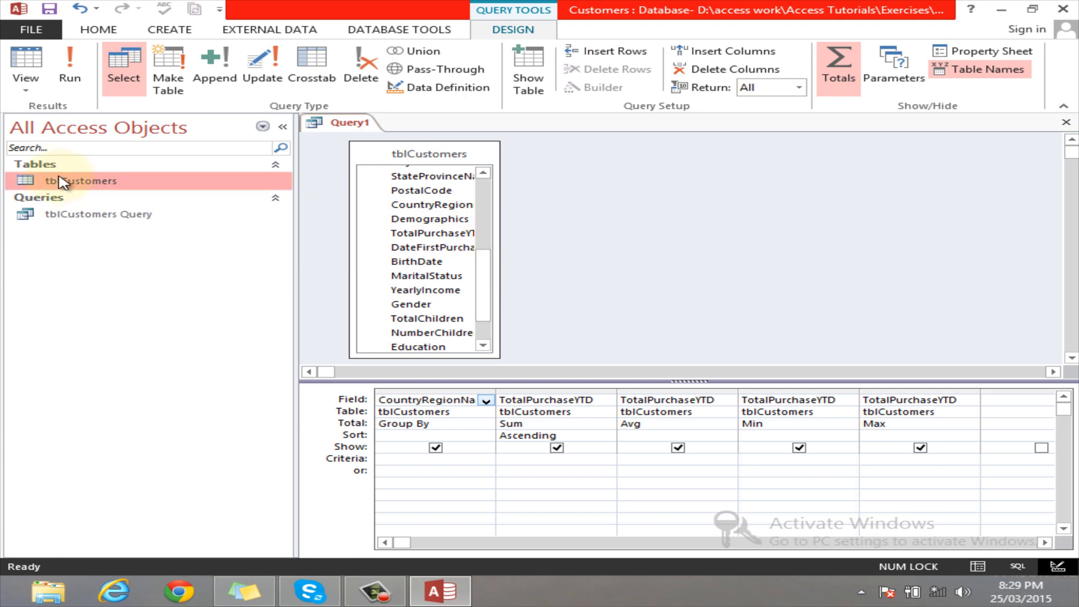
- Display the results in Datasheet view, widening the average, minimum and maximum purchase columns to examine Canada's figures
left_click(26, 62)
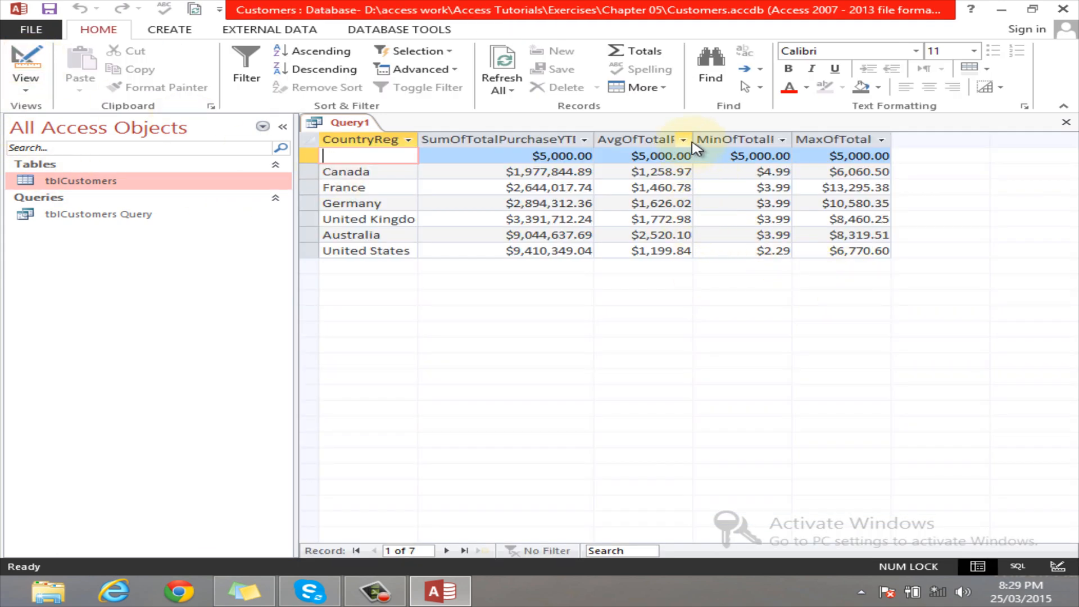
left_click_drag(695, 141, 741, 140)
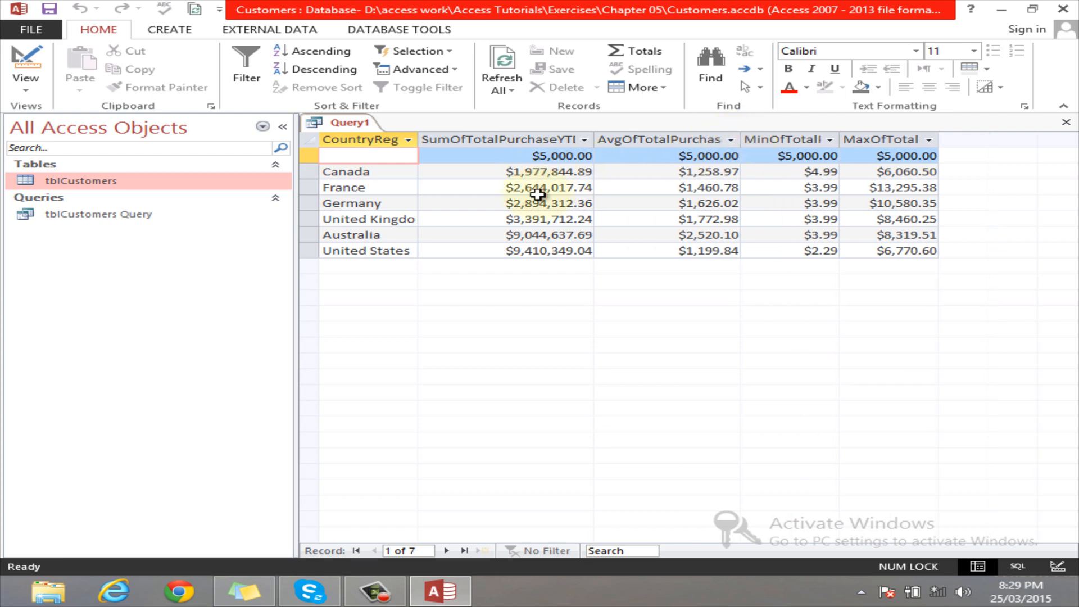
left_click(553, 223)
left_click(683, 171)
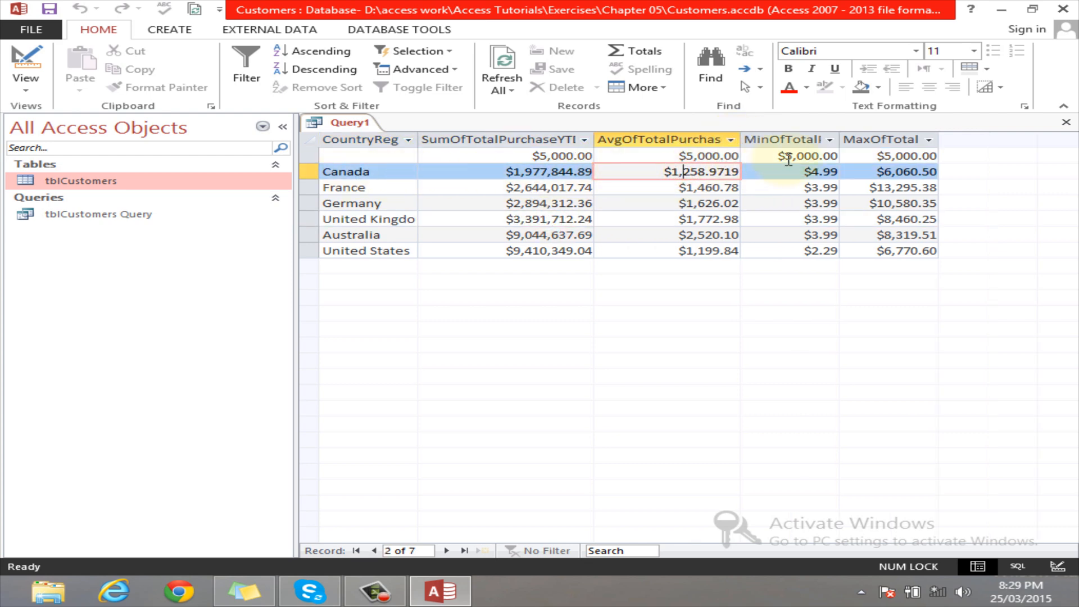
left_click_drag(841, 141, 902, 140)
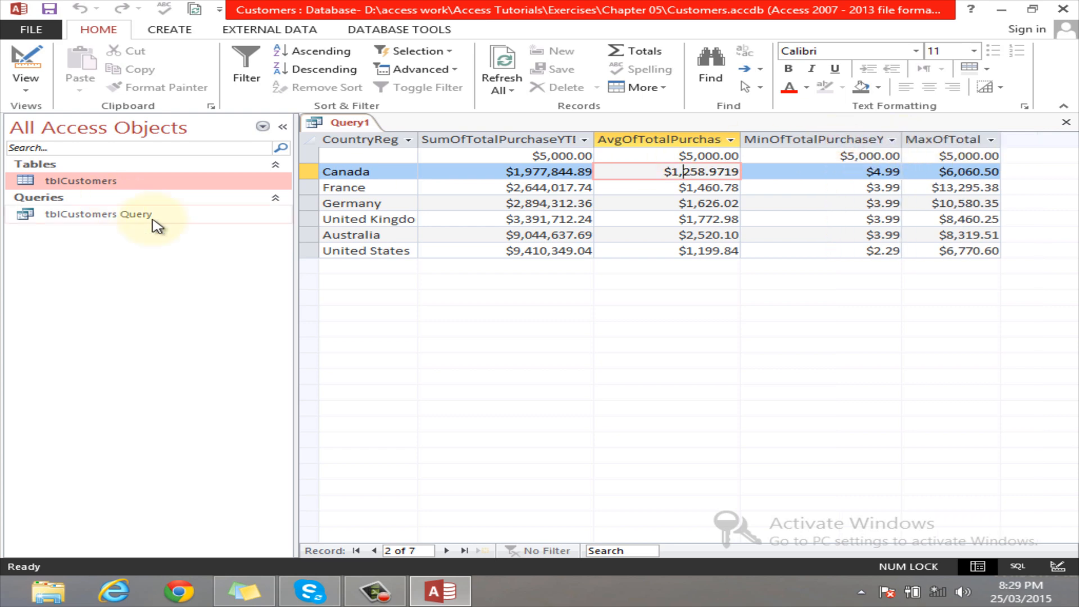
left_click_drag(819, 177, 898, 178)
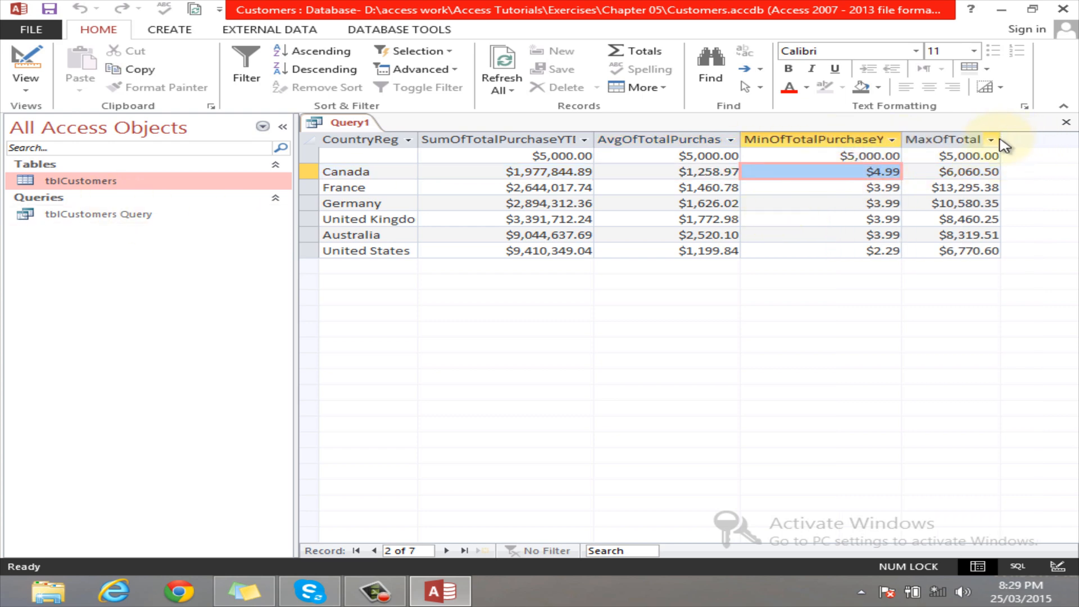
left_click_drag(1002, 139, 1032, 139)
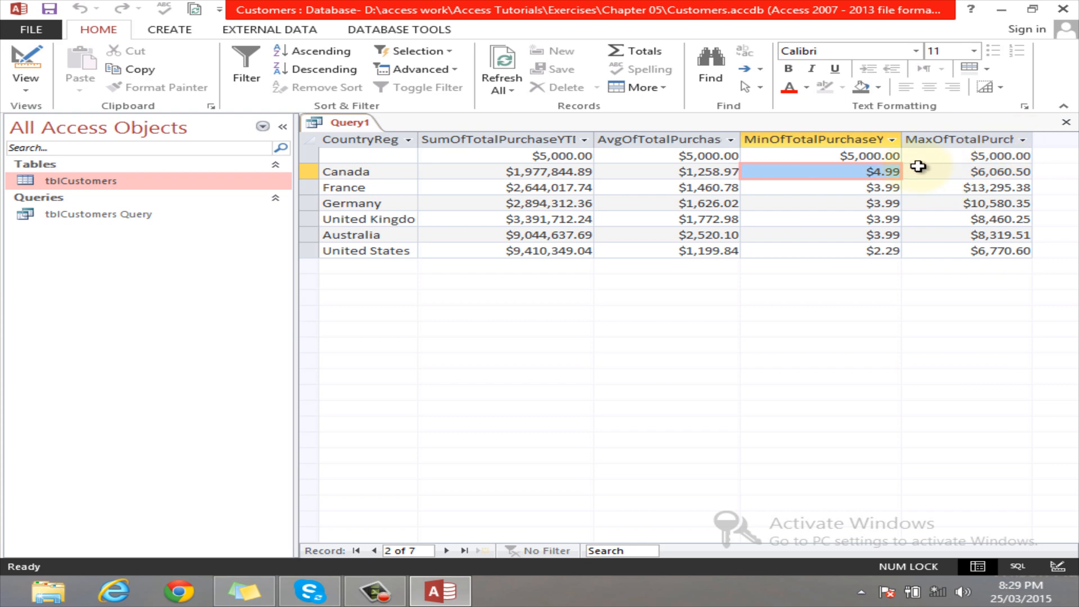
left_click(978, 172)
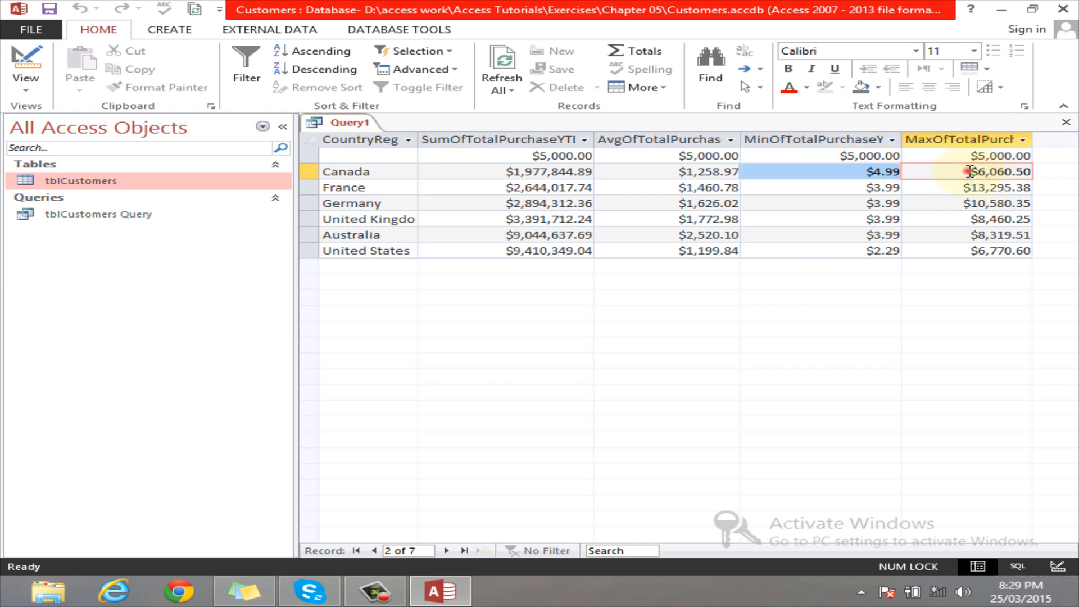
left_click_drag(968, 171, 1044, 174)
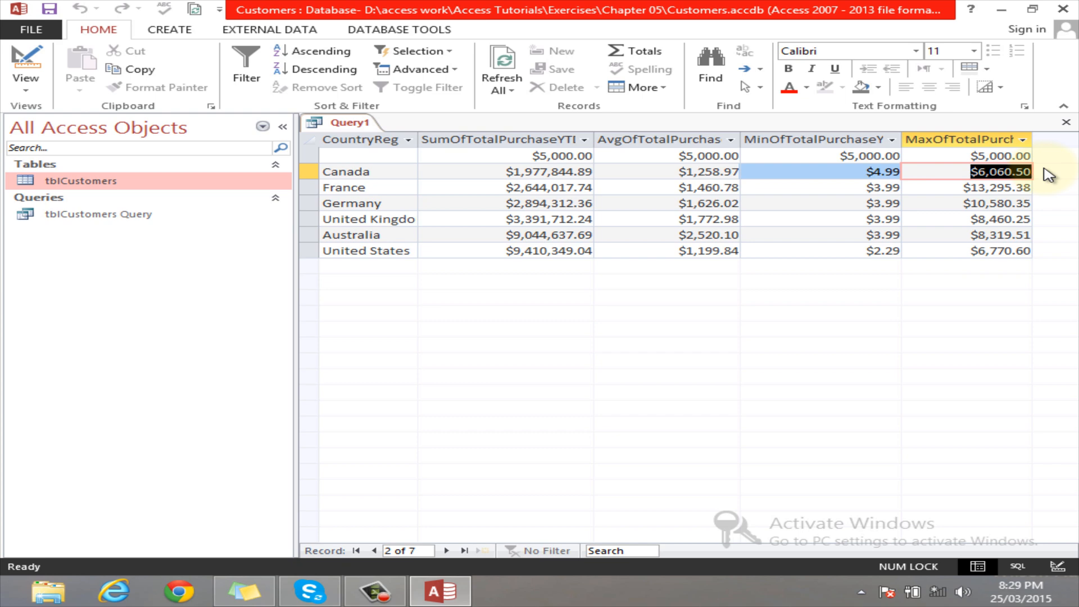
left_click(26, 89)
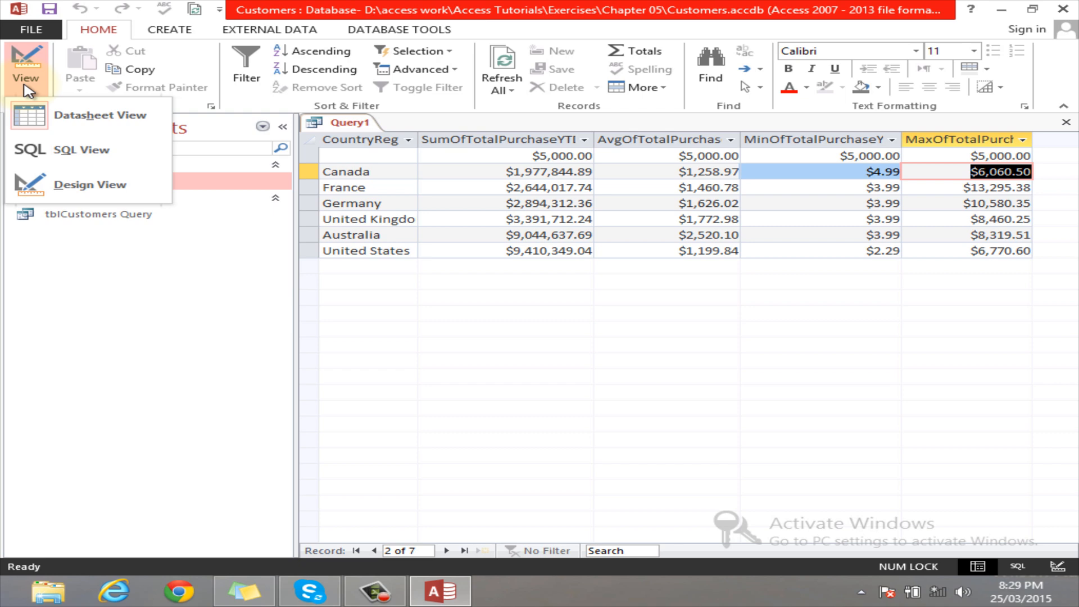
left_click(1066, 122)
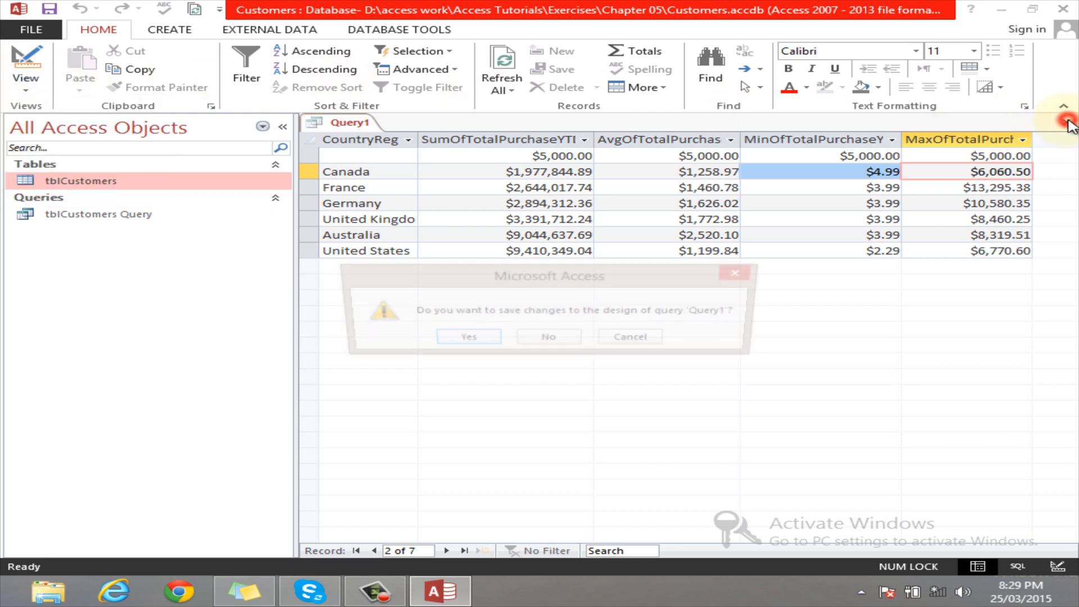
left_click(636, 340)
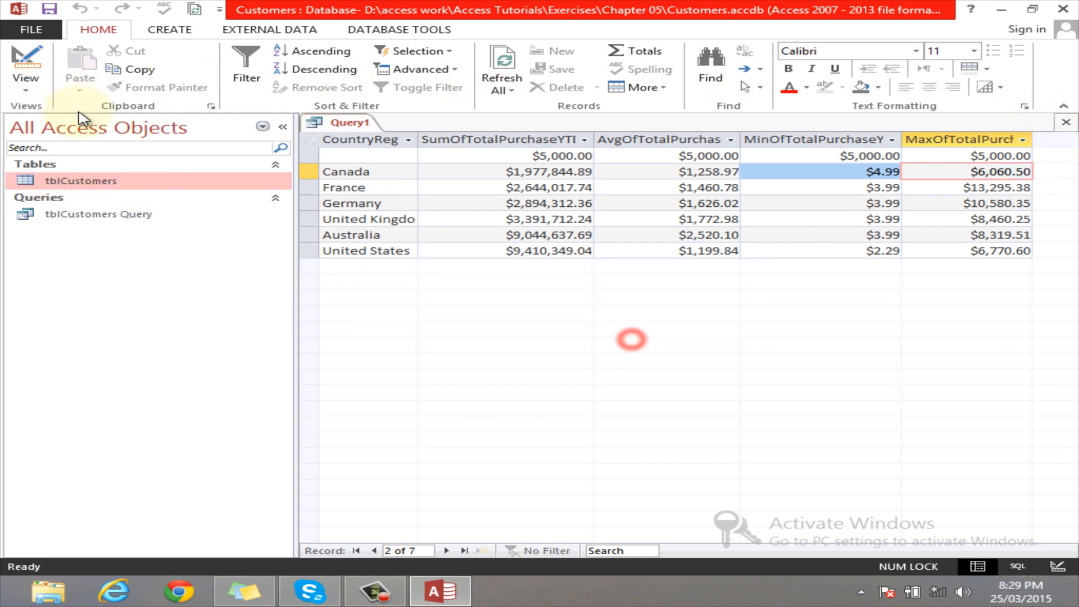
- Return Query1 to Design view and add the Gender field to the first empty column of the query grid
left_click(26, 79)
left_click(56, 190)
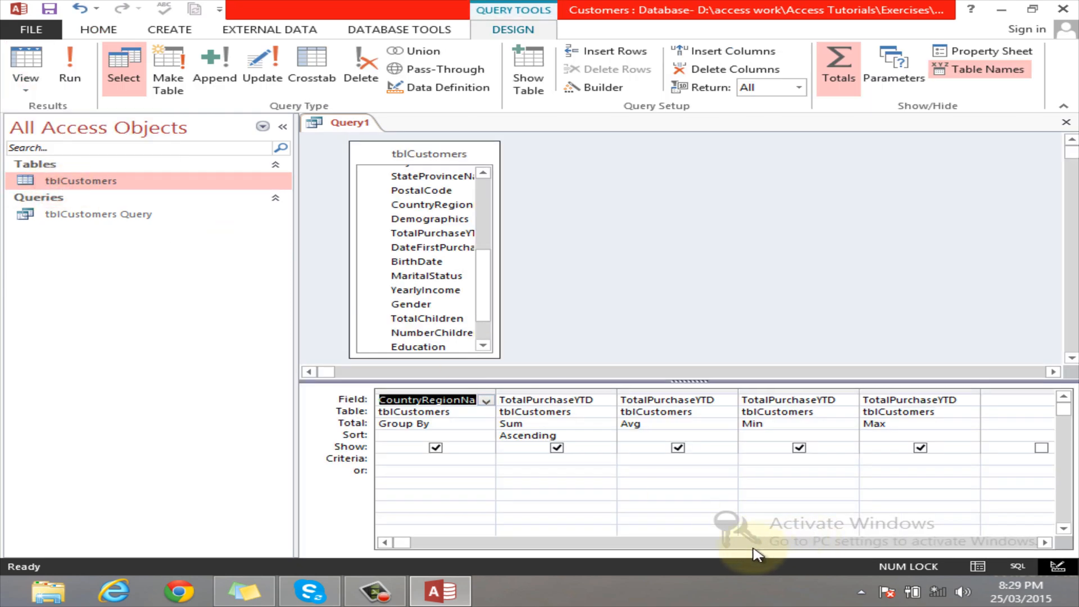
left_click(1015, 401)
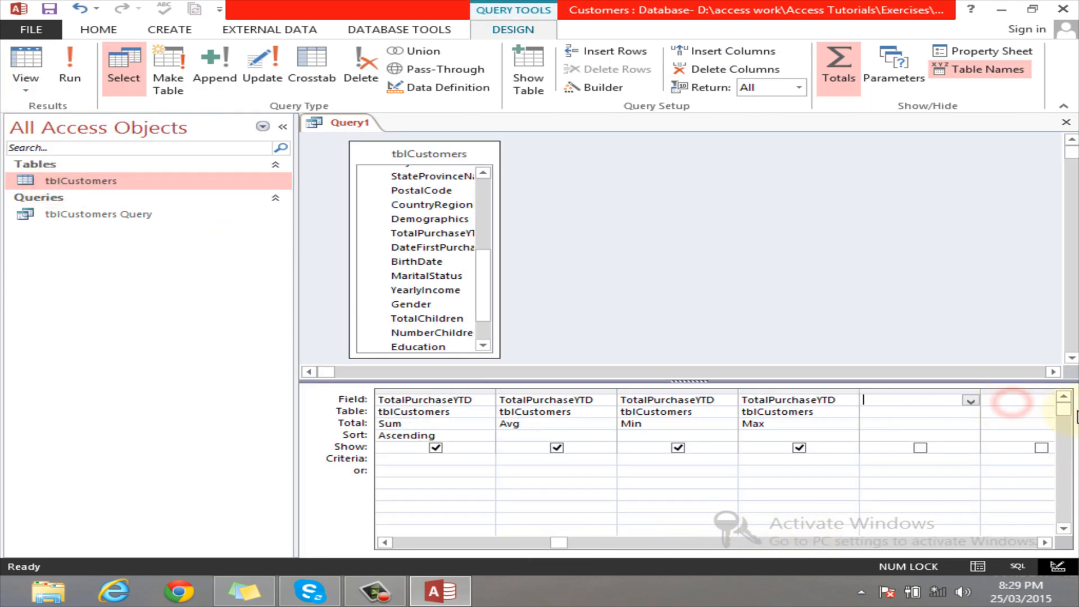
left_click(1046, 543)
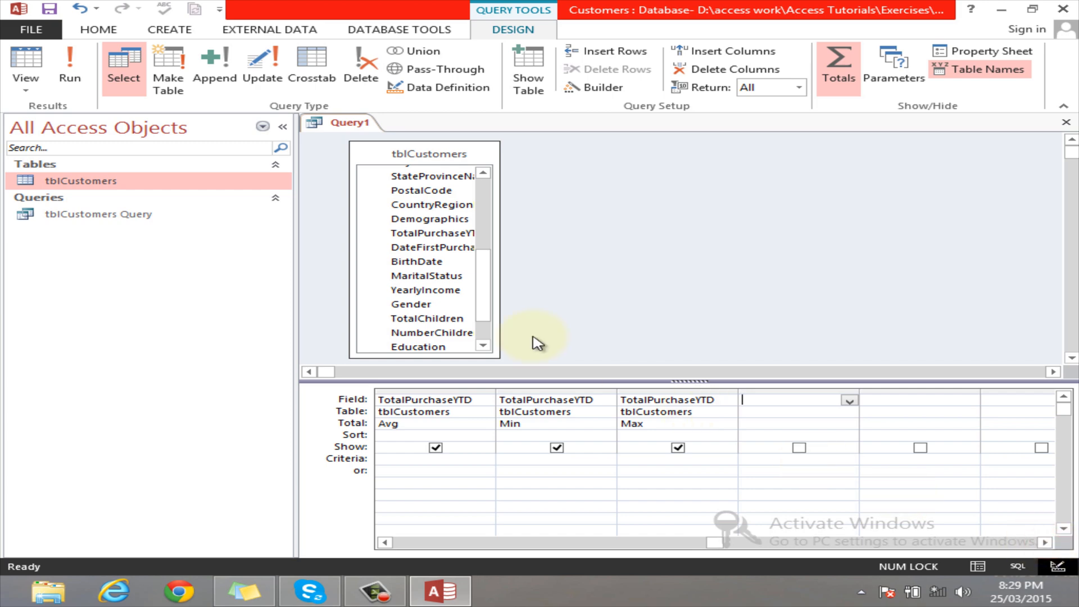
left_click_drag(489, 275, 488, 285)
double_click(444, 282)
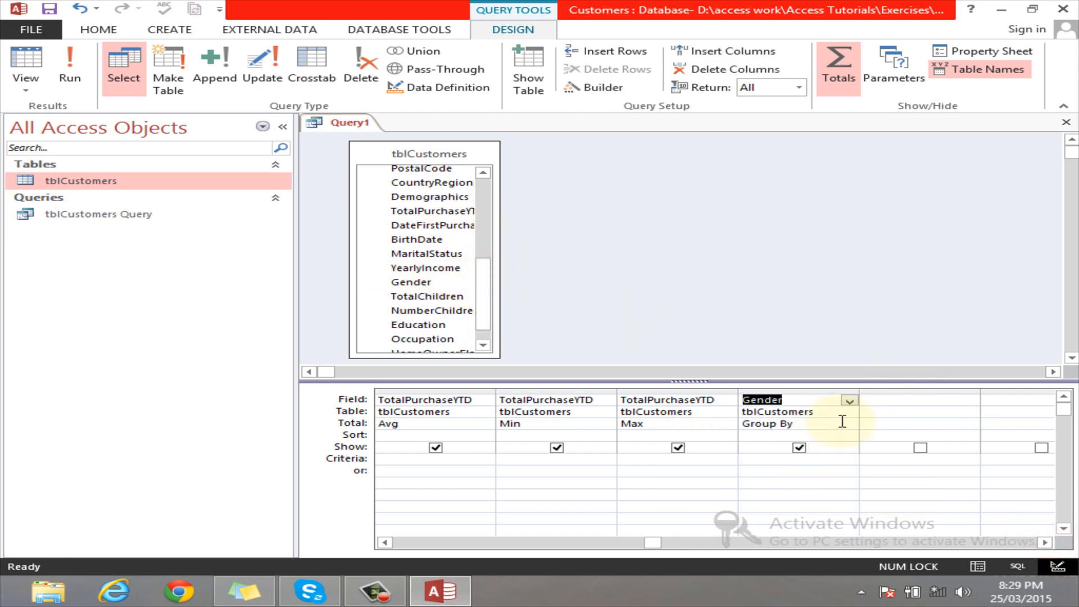
- Set the Gender column's total to Where and enter "m" as its criterion
left_click(841, 422)
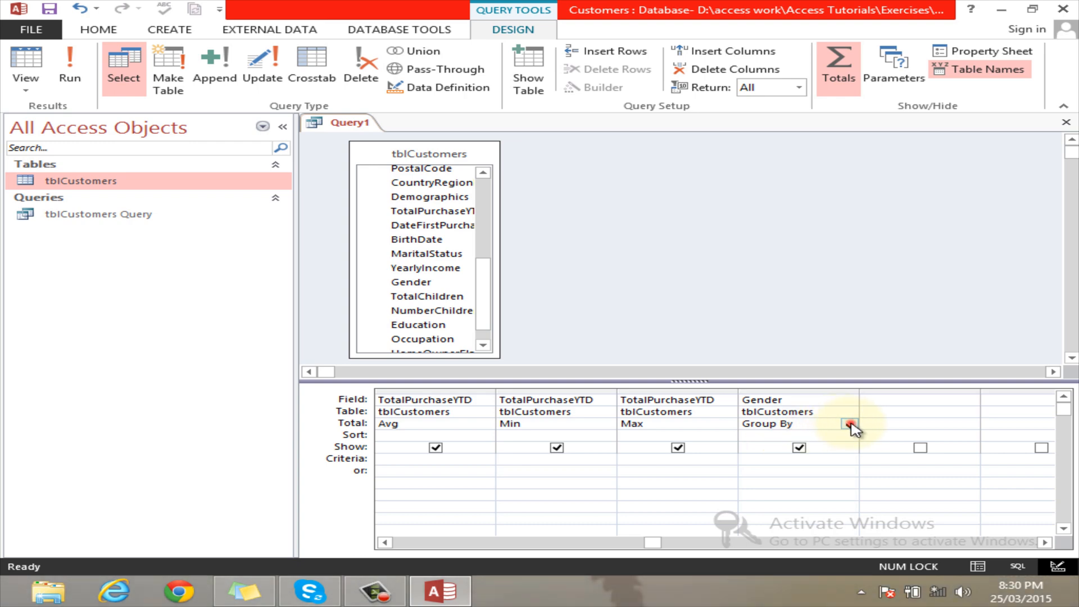
left_click(849, 426)
left_click(799, 556)
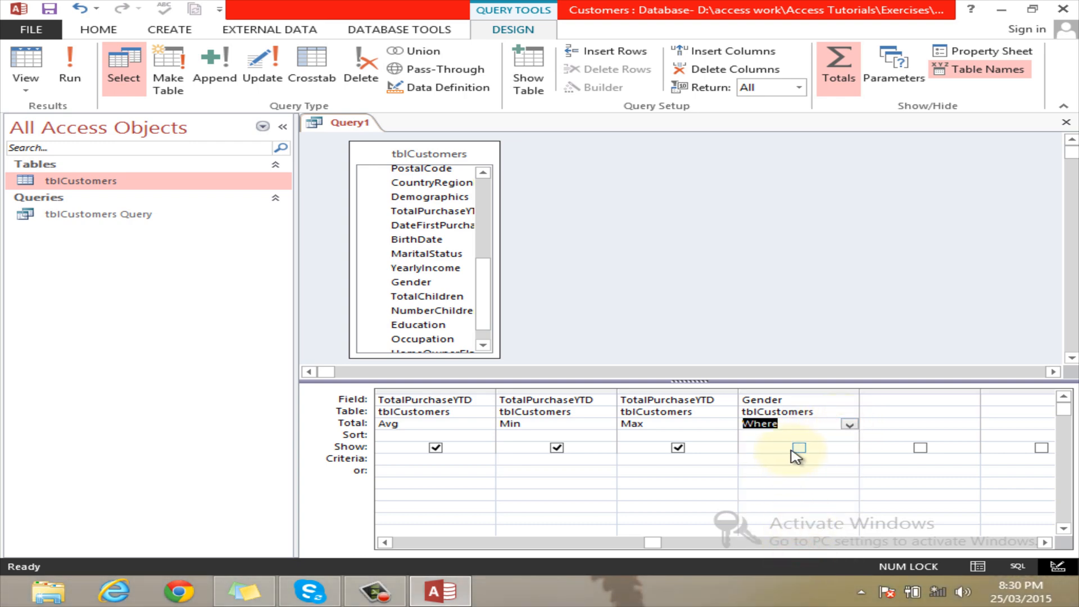
left_click(761, 458)
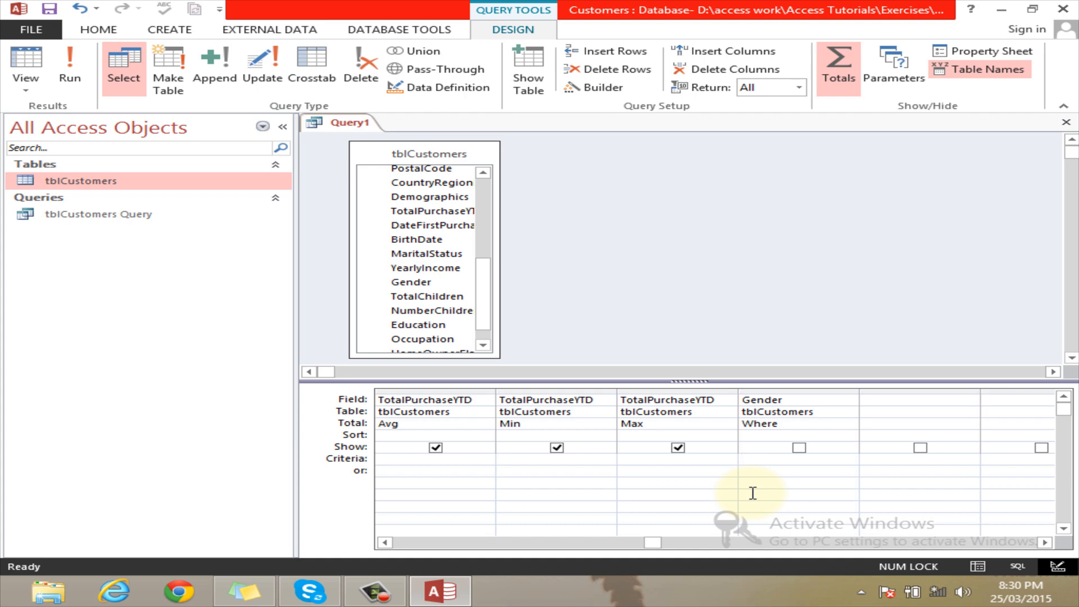
type("m")
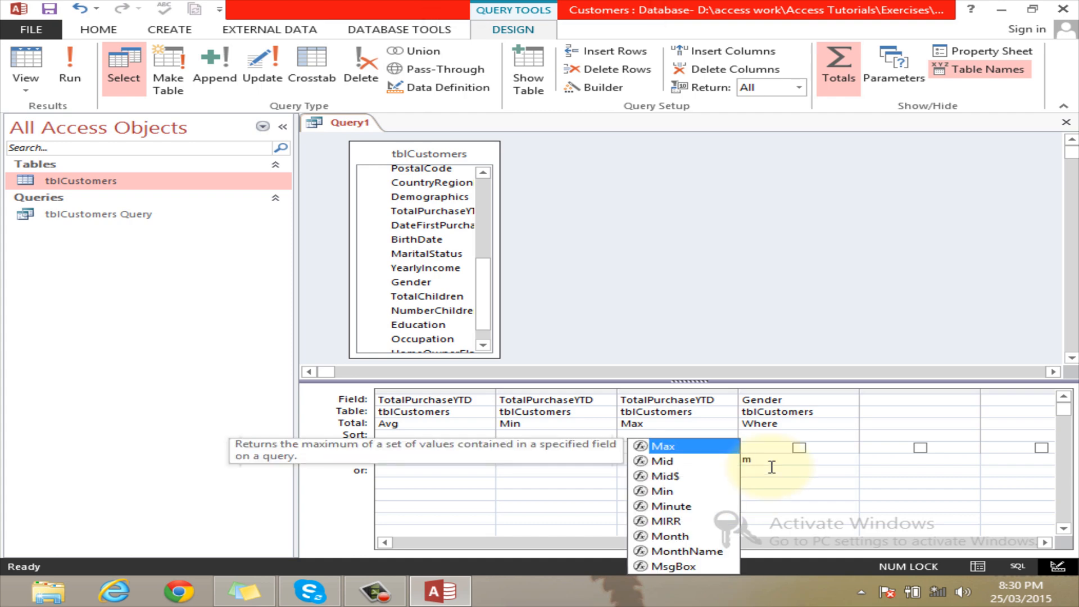
left_click(795, 468)
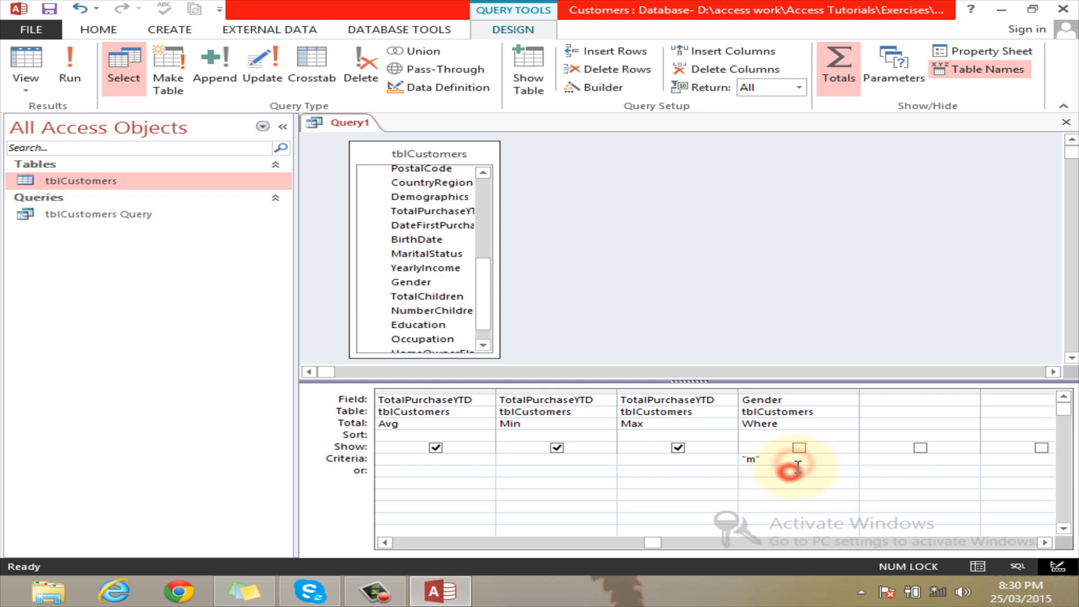
- Display the gender-filtered results in Datasheet view and widen the maximum purchase column
left_click(25, 66)
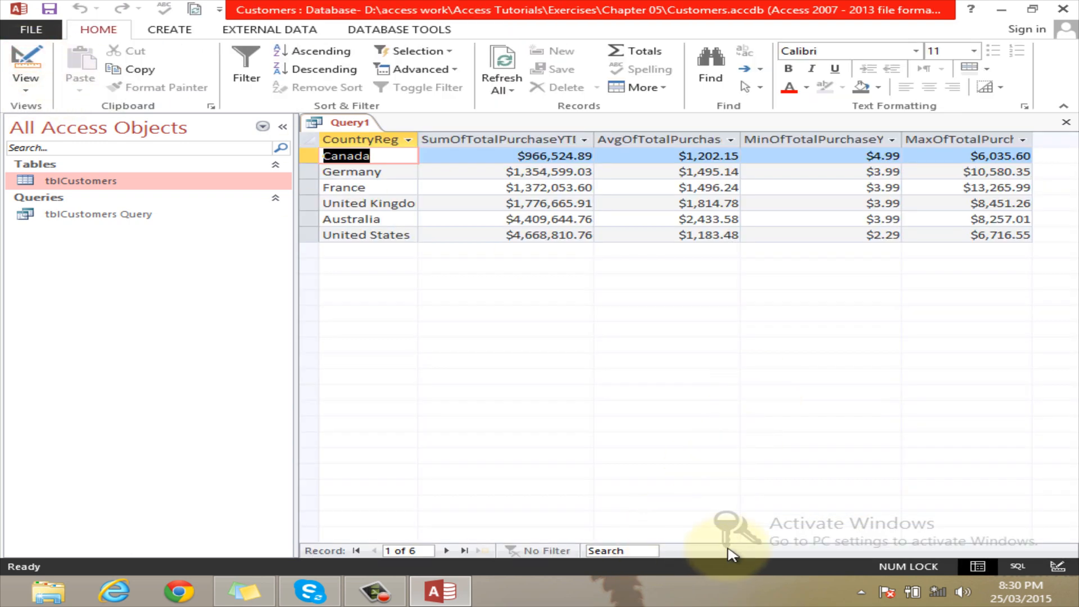
left_click_drag(1035, 139, 1066, 138)
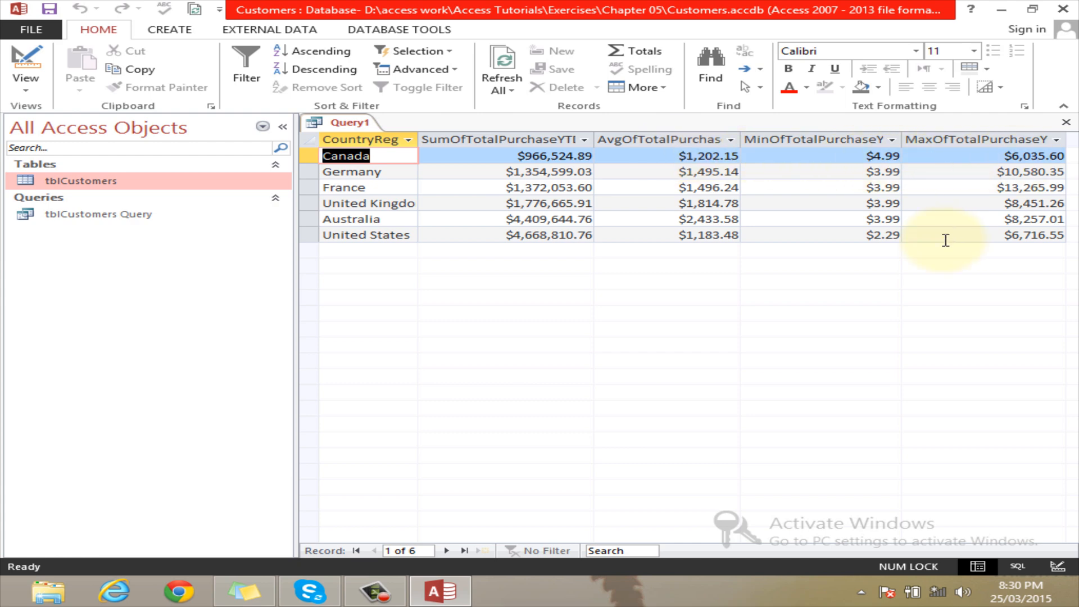
left_click(25, 88)
left_click(80, 188)
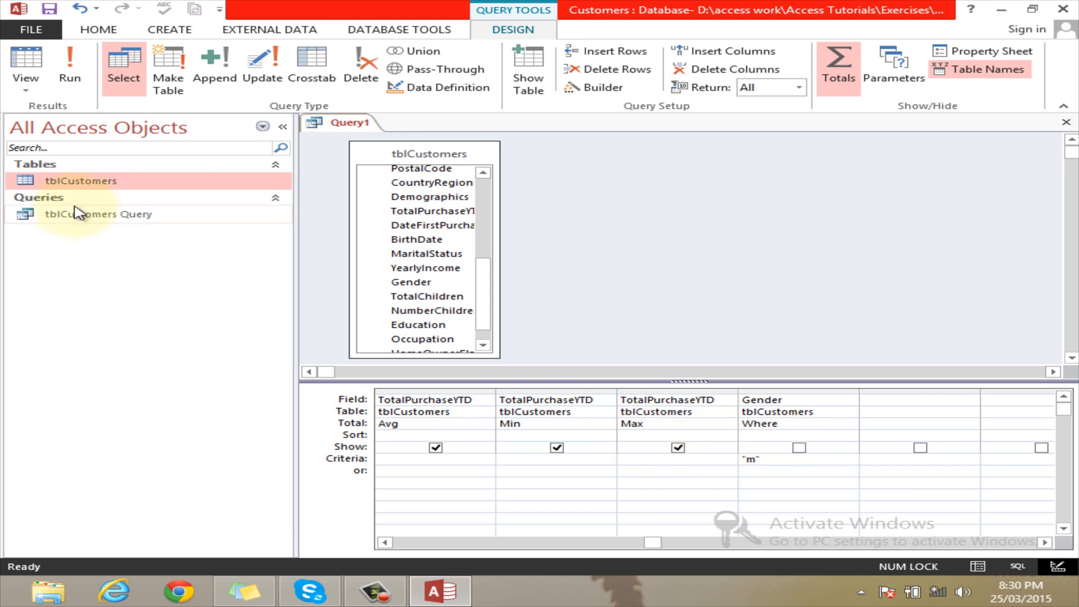
left_click(25, 66)
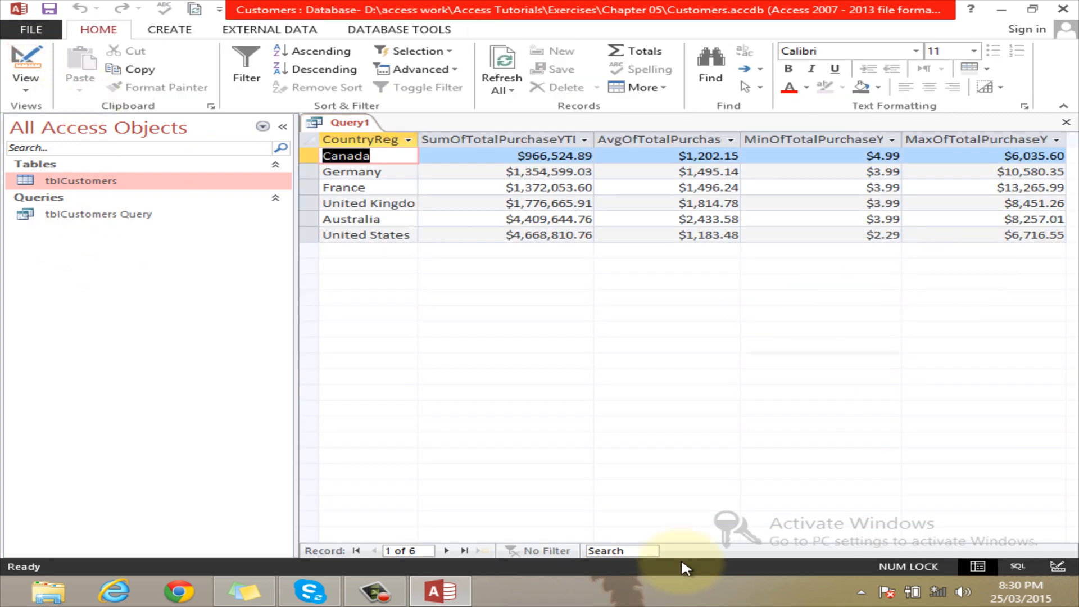
- Turn on Show for the Gender column in Design view and try to display the results in Datasheet view
left_click(45, 91)
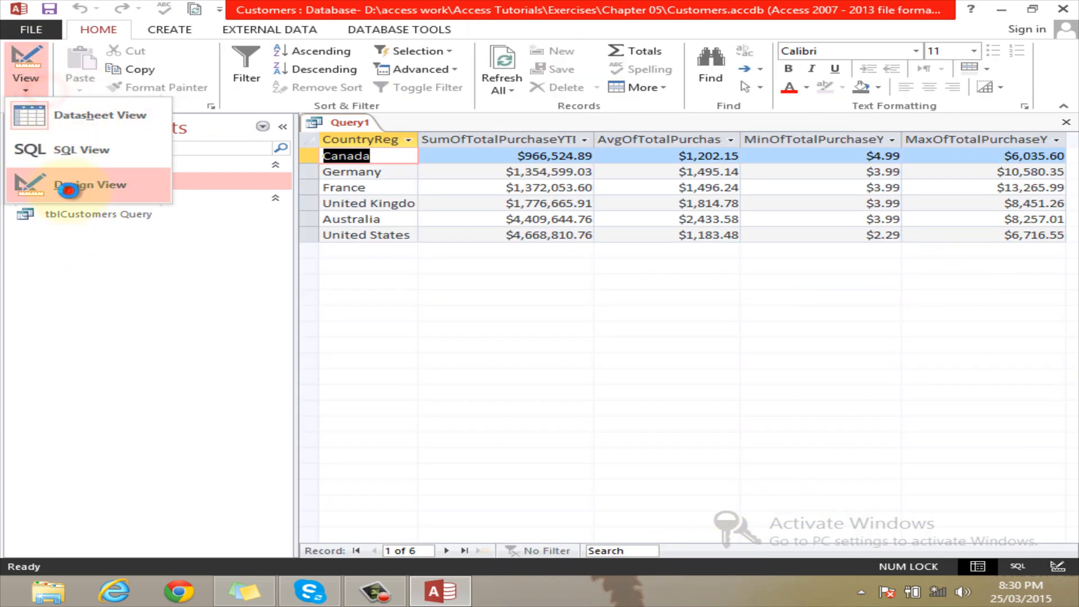
left_click(90, 184)
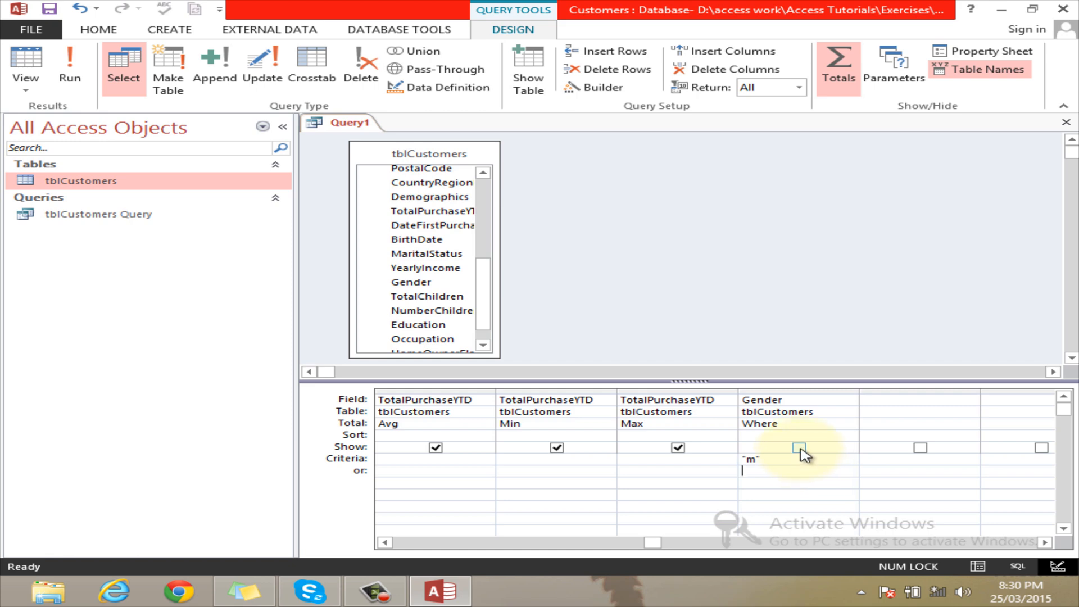
left_click(801, 448)
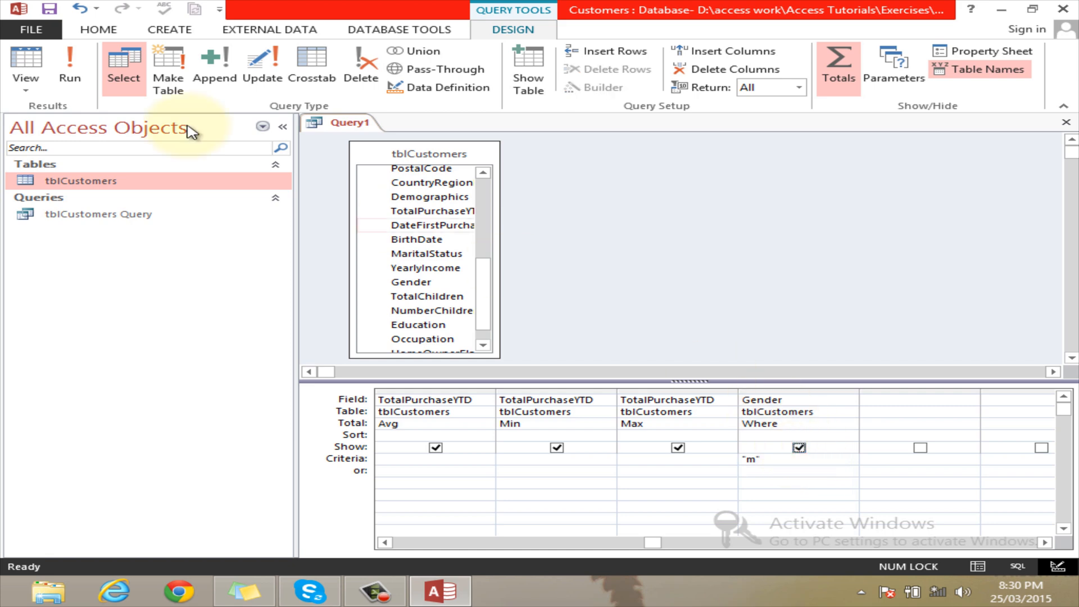
left_click(17, 61)
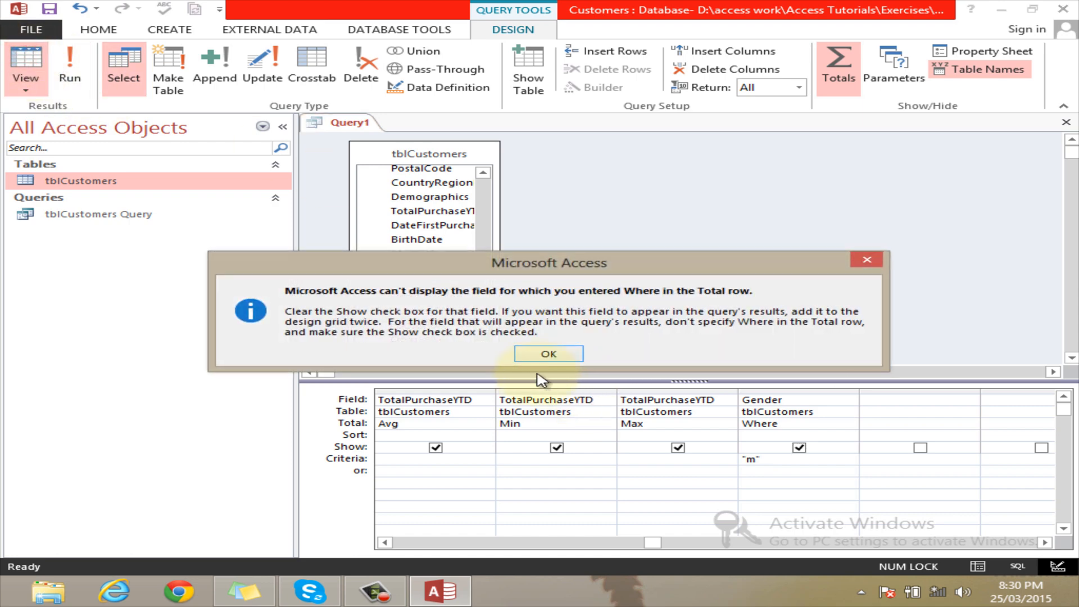
left_click(543, 353)
- Set the Gender column's total to Group By, with Show on and "m" as the criterion
left_click(20, 62)
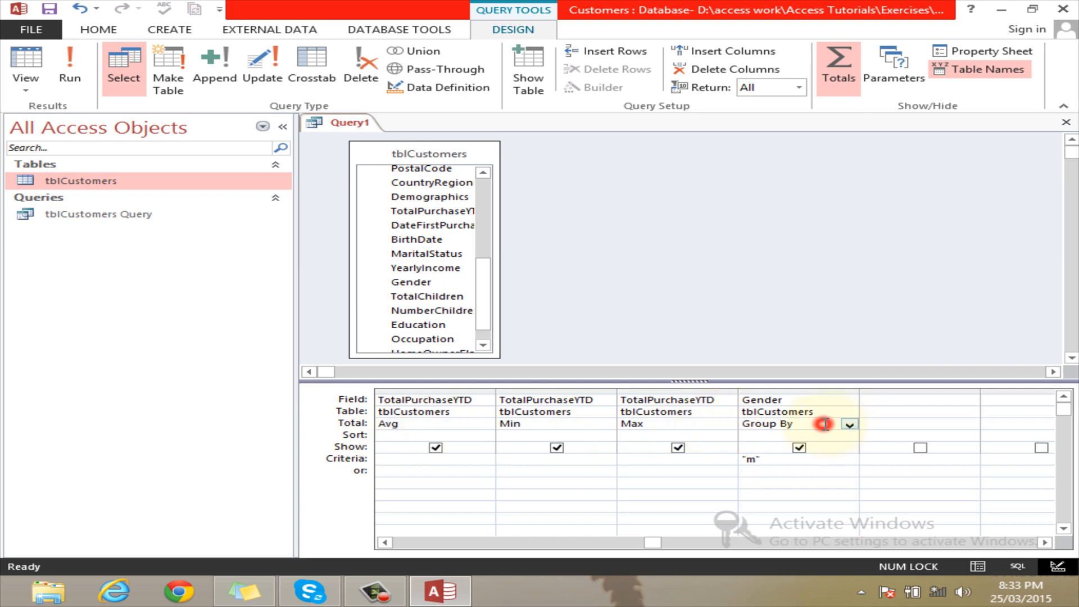
left_click(782, 464)
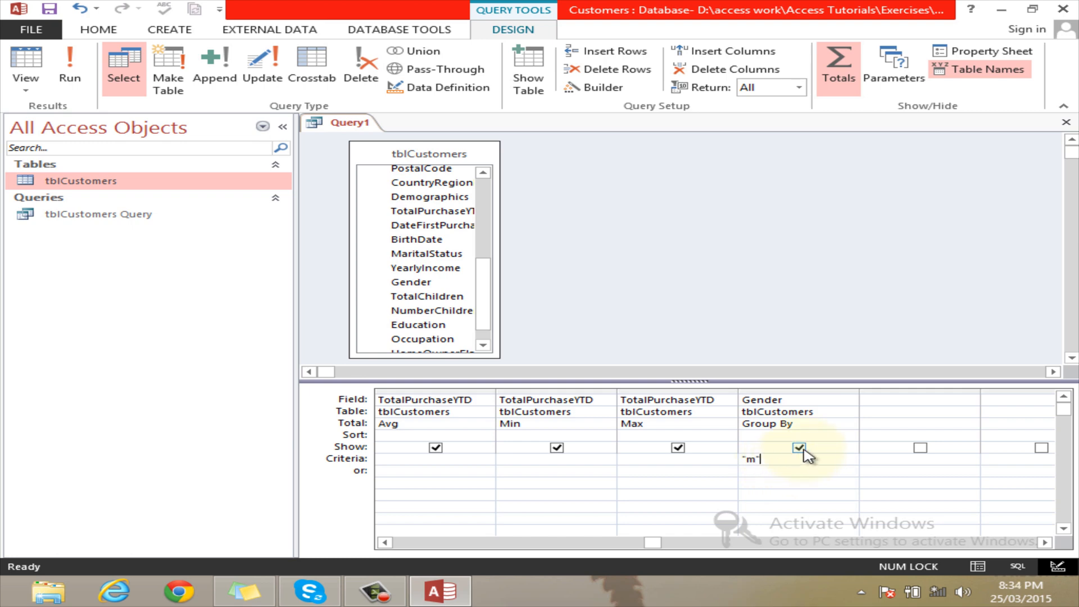
type("\"m\"")
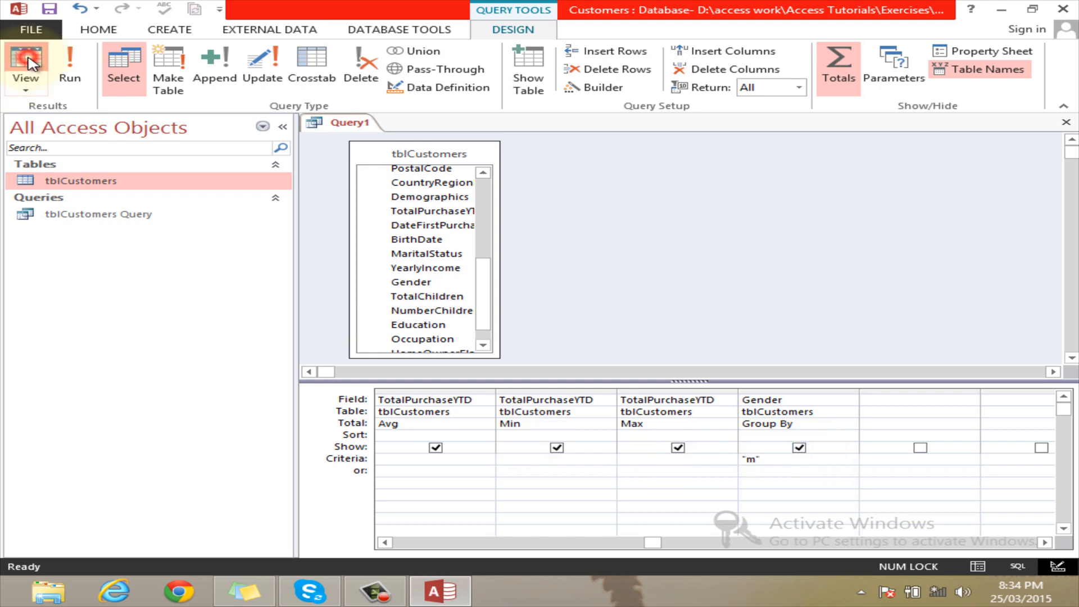
- Display the query results in Datasheet view and examine the Gender column beside the purchase totals
left_click(25, 68)
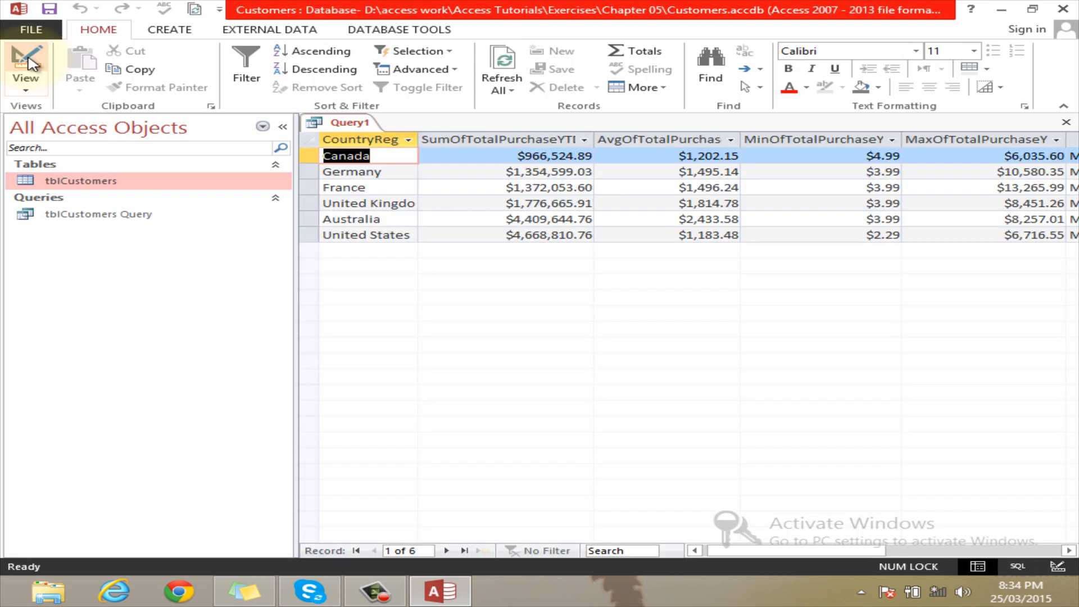
left_click(723, 550)
left_click_drag(889, 551, 784, 551)
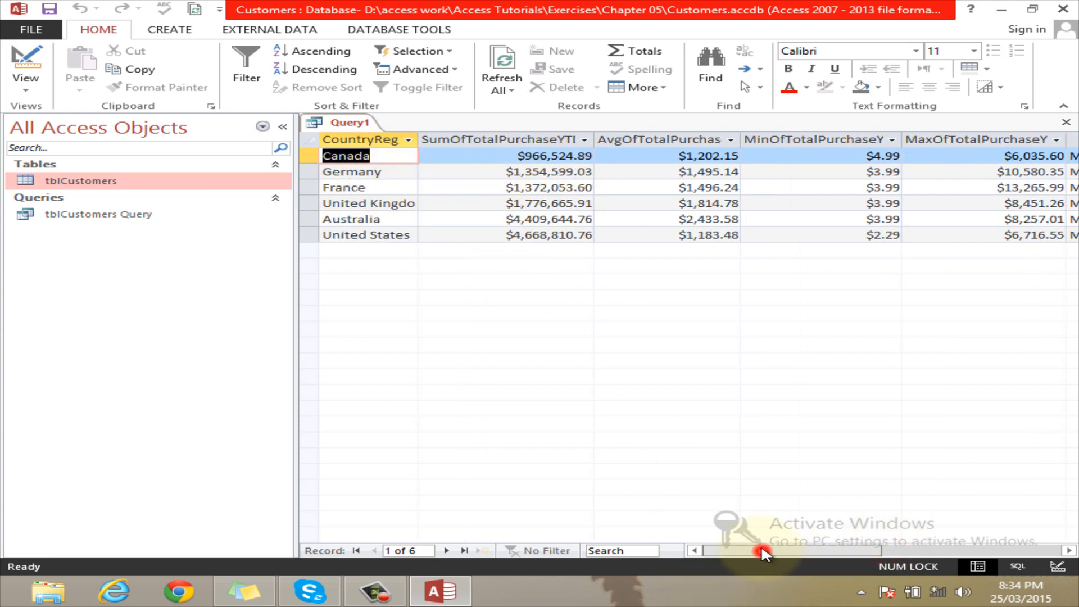
left_click_drag(761, 548, 751, 549)
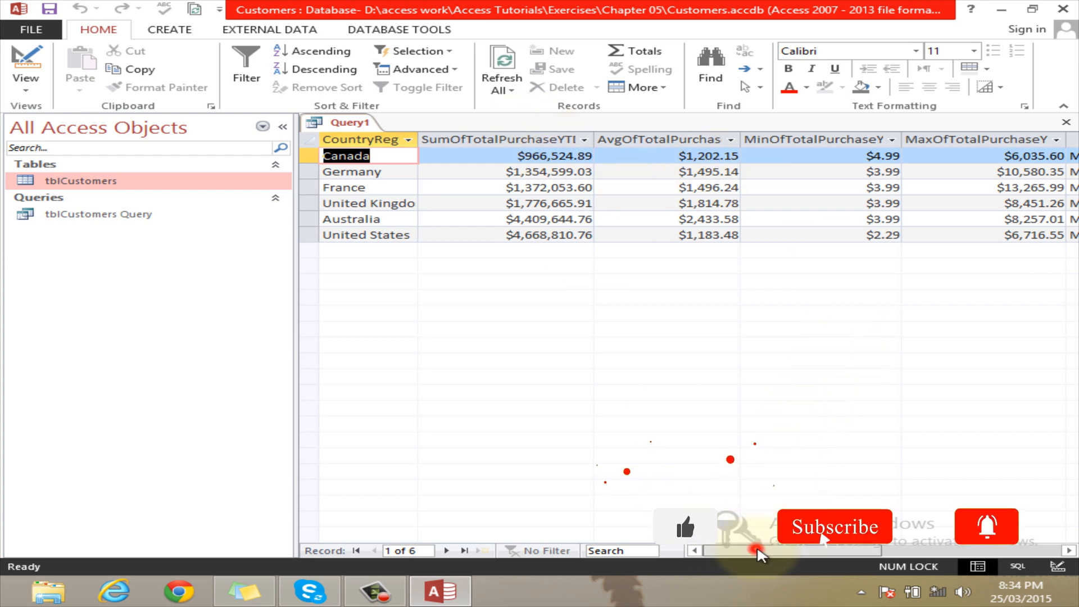
left_click_drag(754, 550, 807, 548)
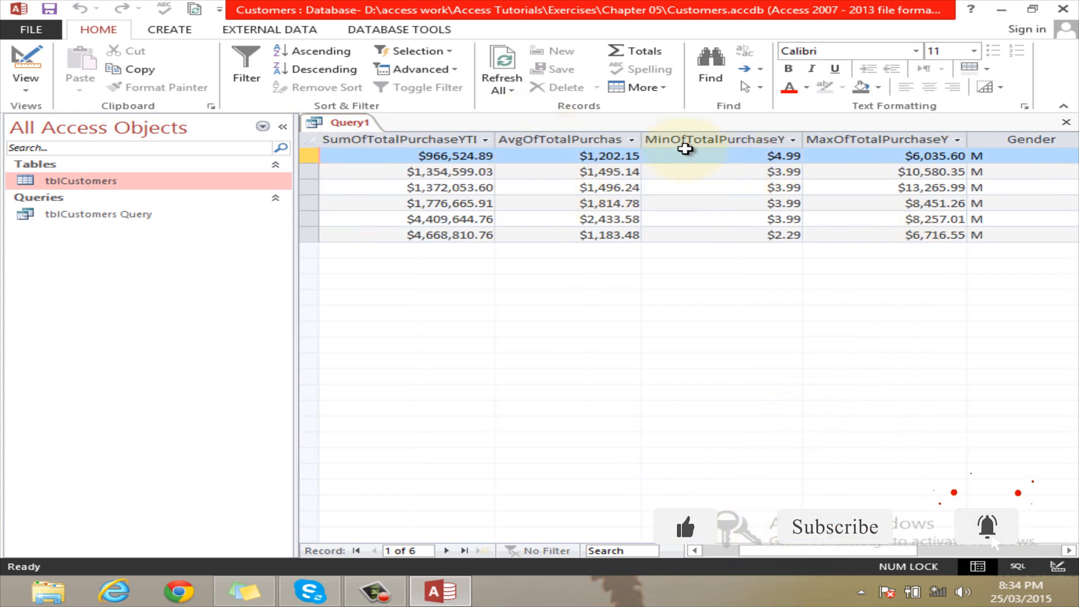